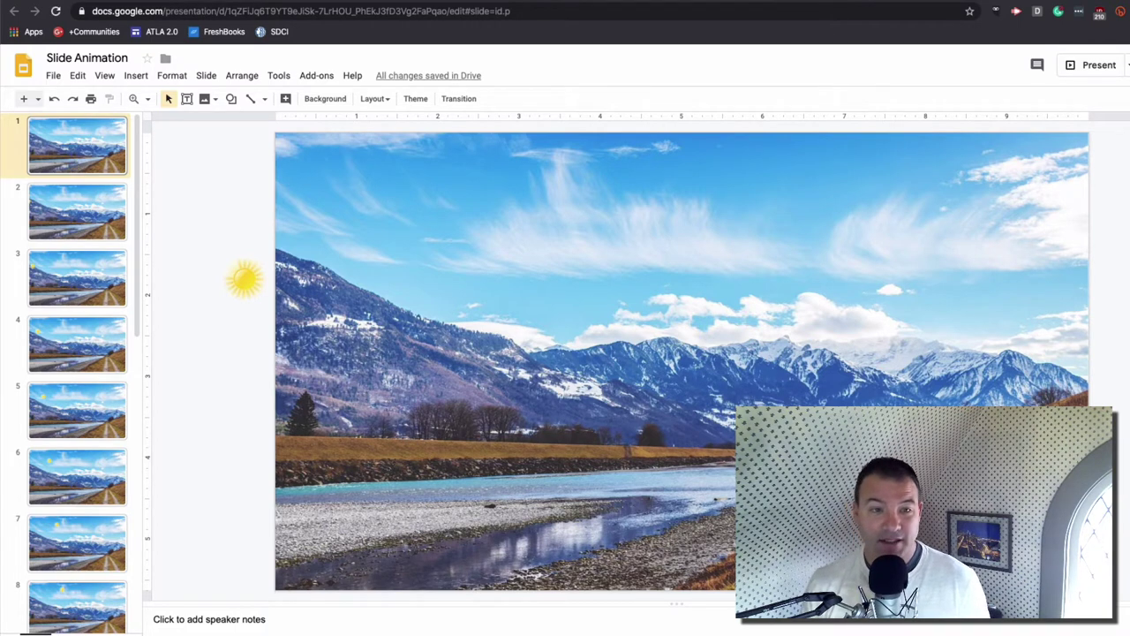
# Step: Review slides 2 through 18 in order to see how the sun moves across the sky
pyautogui.click(77, 212)
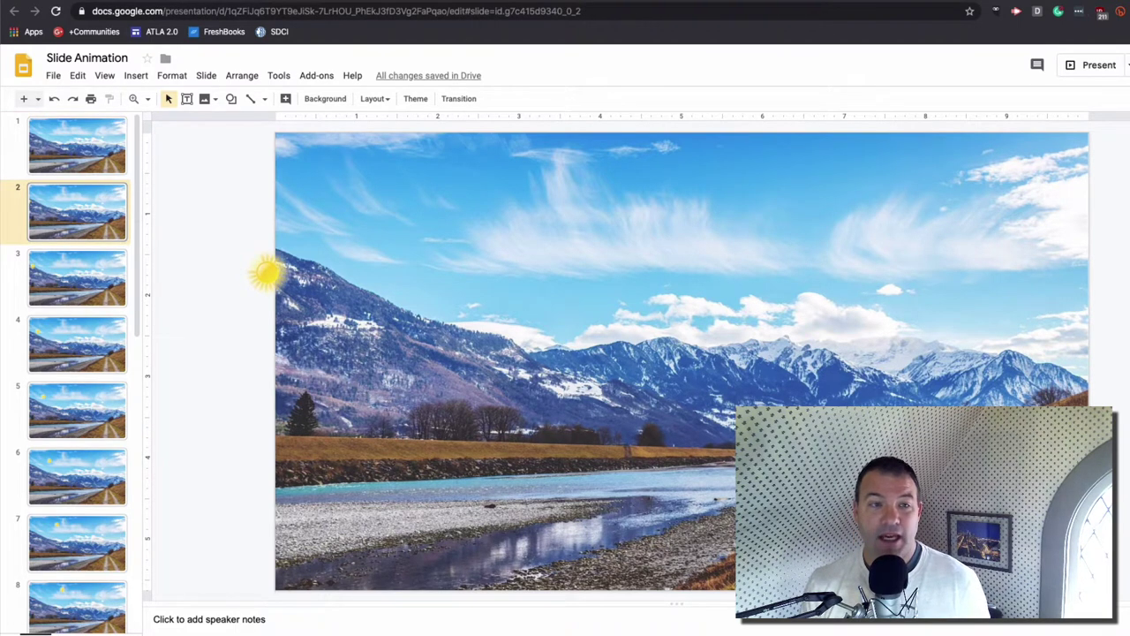
pyautogui.click(76, 278)
pyautogui.click(77, 345)
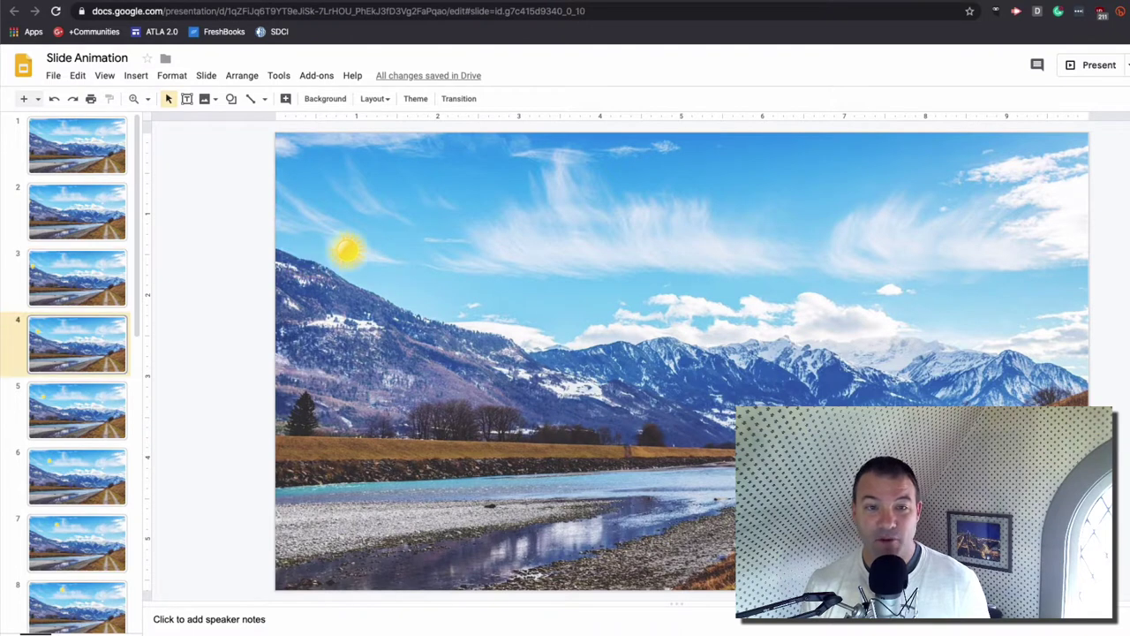
pyautogui.press('Down')
pyautogui.press('Down')
pyautogui.press('Down')
pyautogui.press('Down')
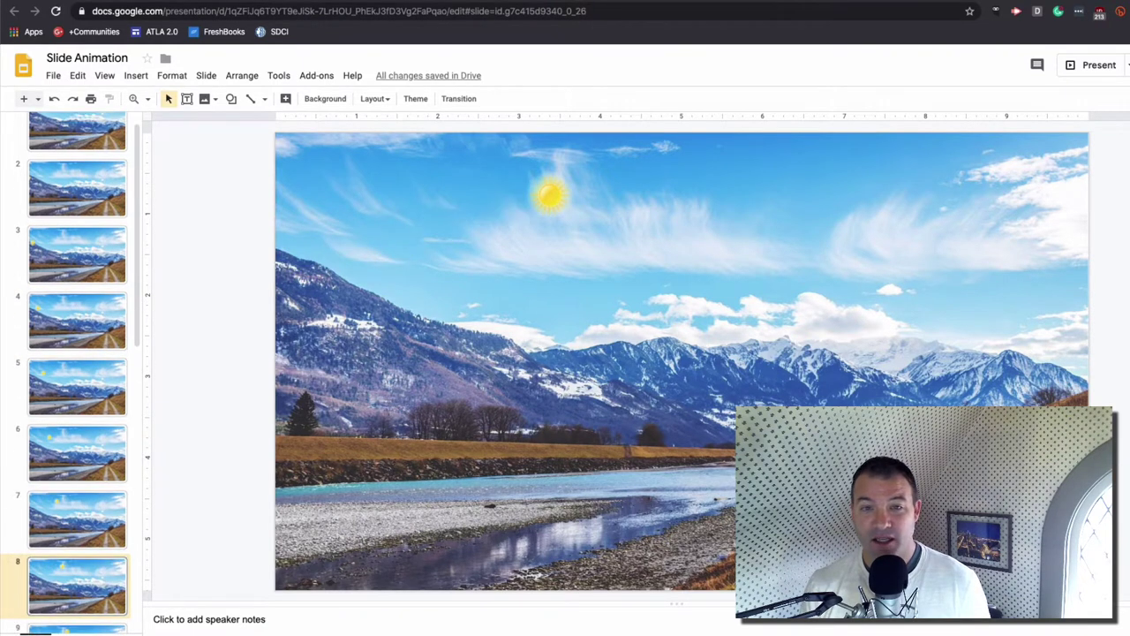
pyautogui.press('Down')
pyautogui.press('Down')
pyautogui.press('Down')
pyautogui.press('Down')
pyautogui.press('Down')
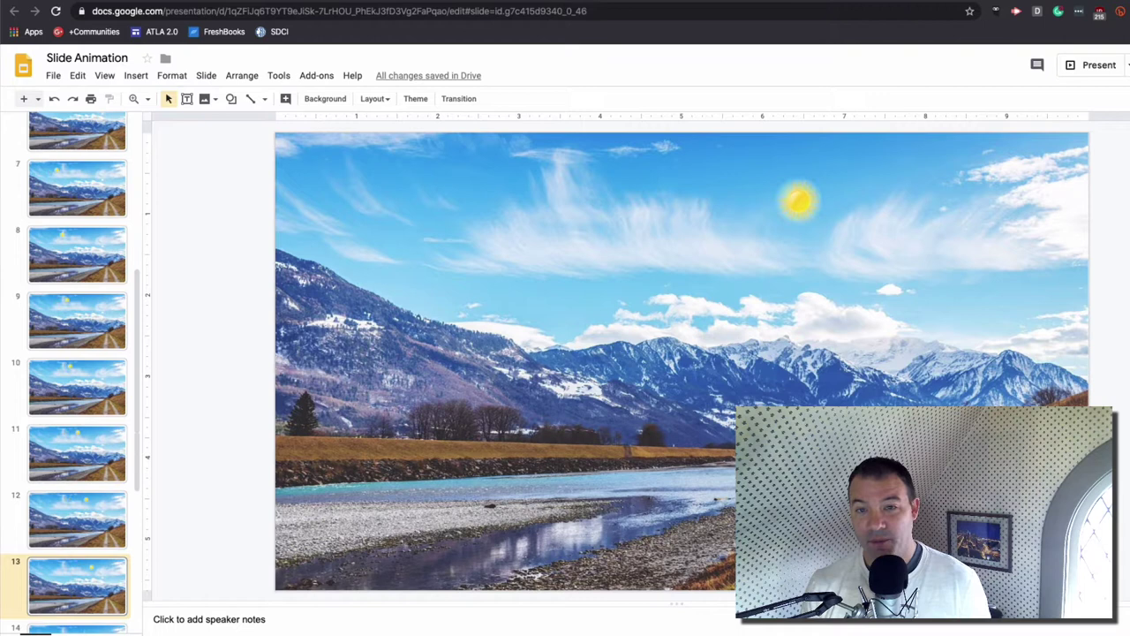
pyautogui.press('Down')
pyautogui.press('Down')
pyautogui.press('Down')
pyautogui.press('Down')
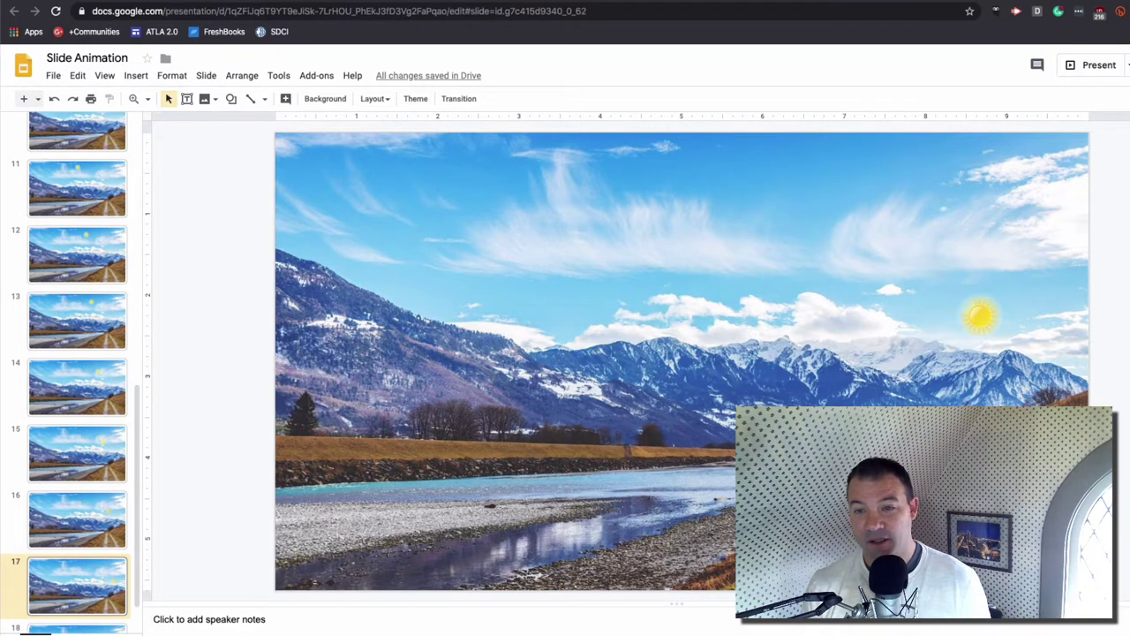
pyautogui.press('Down')
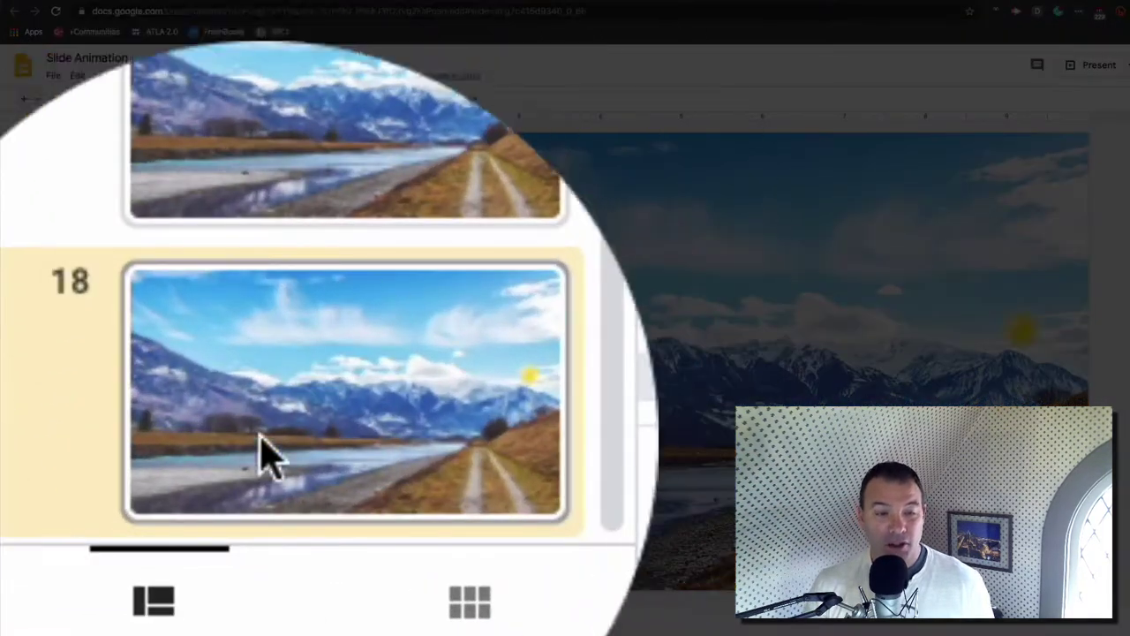
# Step: Duplicate slide 18 and move the sun on the copy slightly further right and down along its arc
pyautogui.rightClick(353, 405)
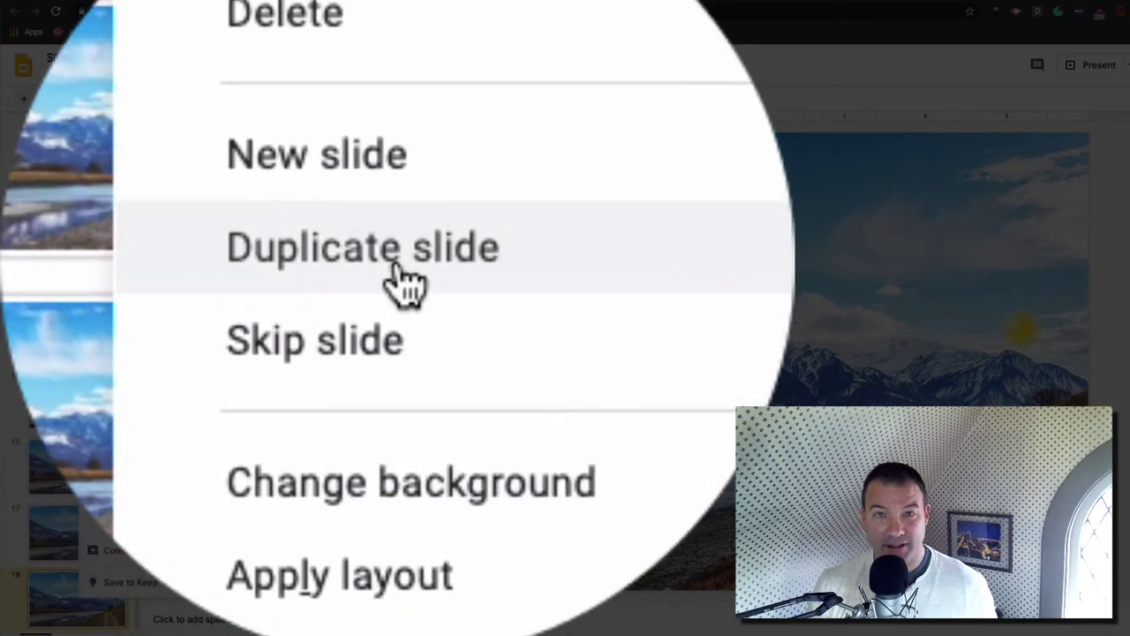
pyautogui.click(402, 282)
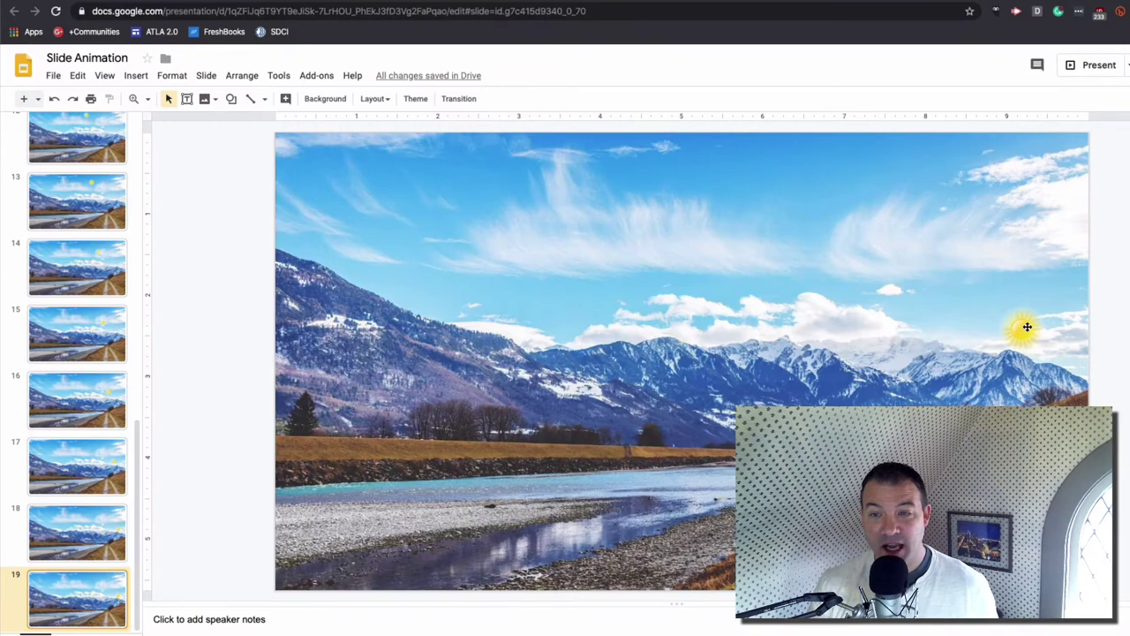
pyautogui.click(1027, 327)
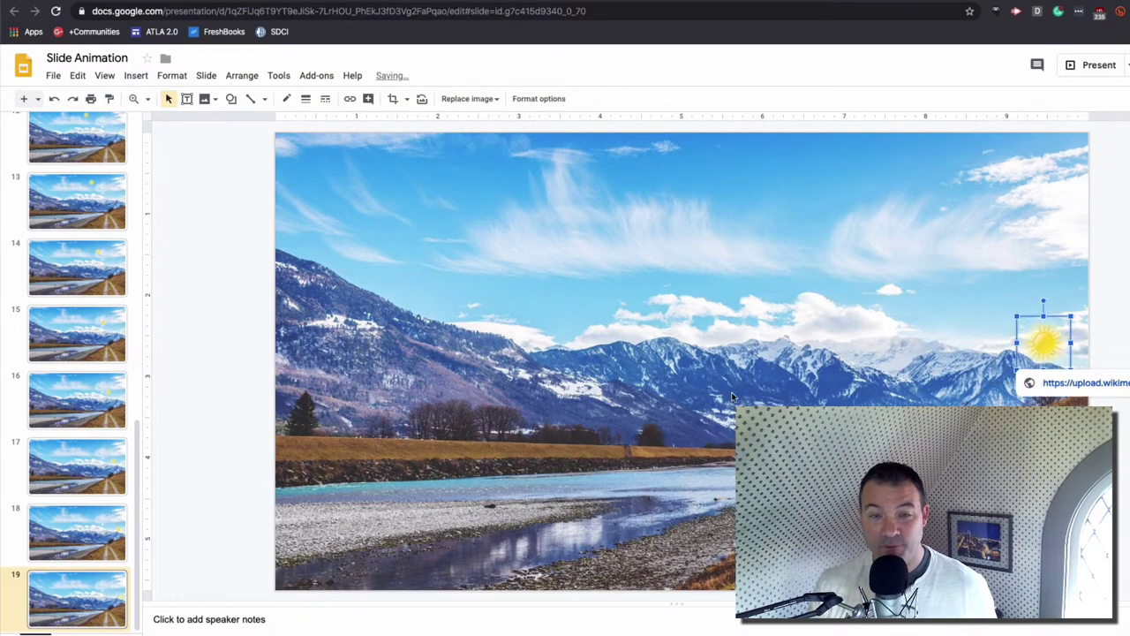
# Step: Duplicate slide 19 and shift the sun on new slide 20 slightly right and down, just inside the picture's right edge
pyautogui.rightClick(83, 601)
pyautogui.click(151, 371)
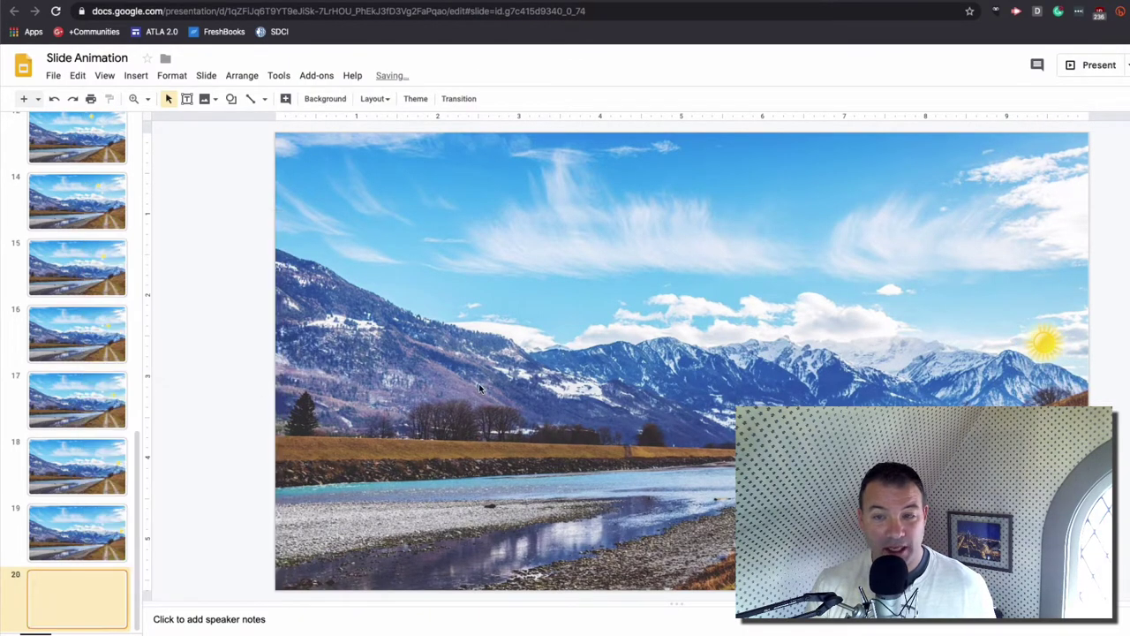
pyautogui.click(1051, 343)
pyautogui.moveTo(1051, 343); pyautogui.dragTo(1068, 354)
# Step: Duplicate slide 20 and move the sun on new slide 21 so it straddles the slide's right edge
pyautogui.rightClick(69, 607)
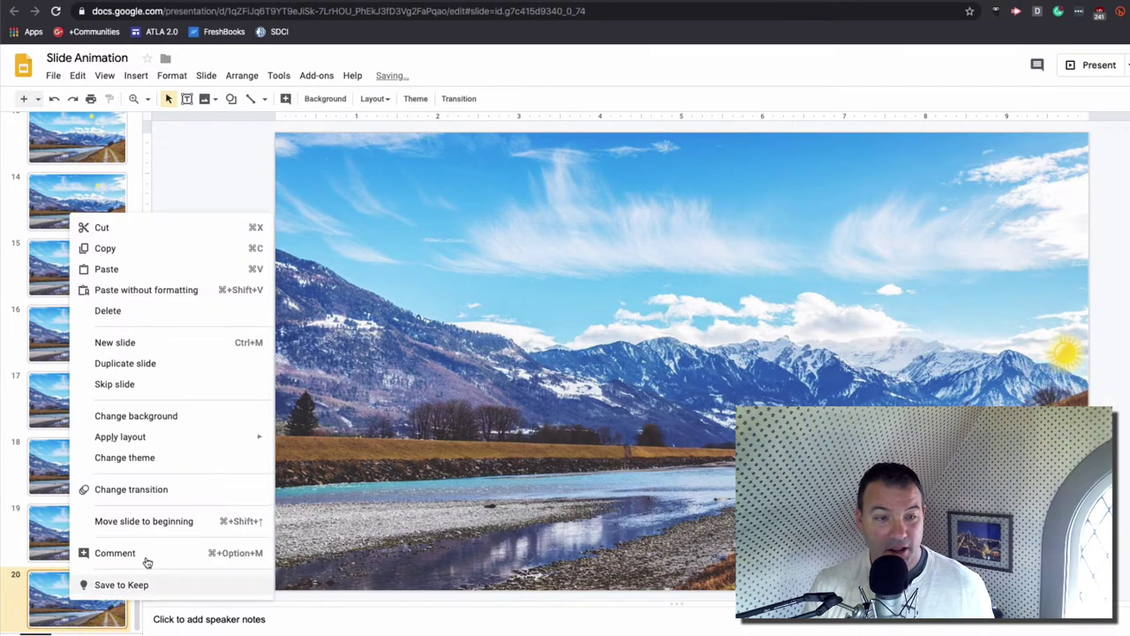
pyautogui.click(146, 366)
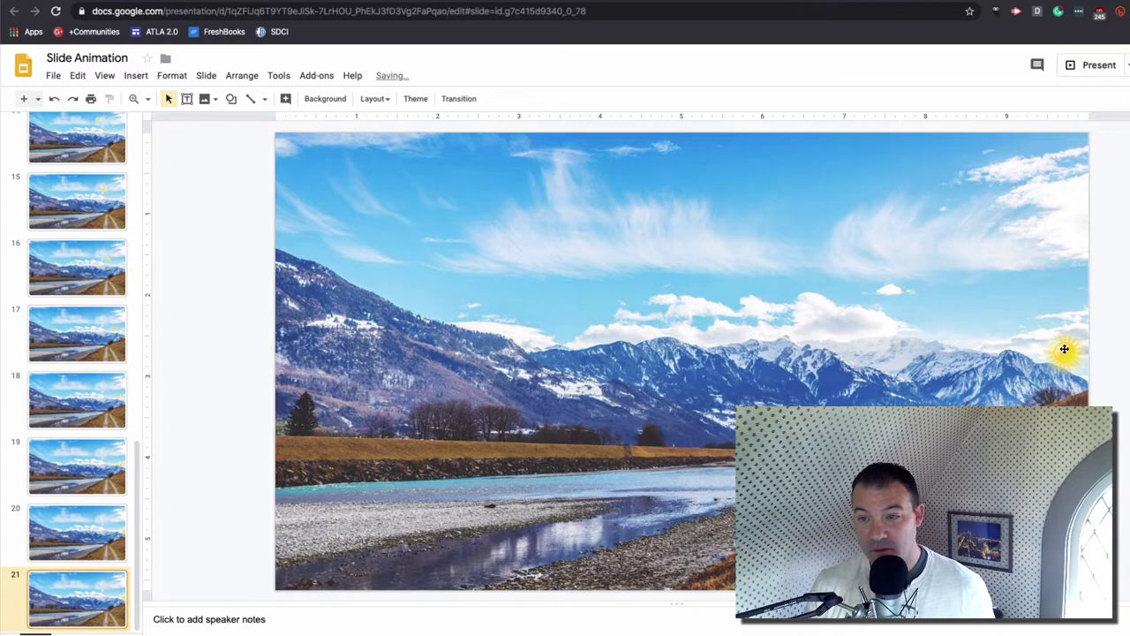
pyautogui.moveTo(1064, 349); pyautogui.dragTo(1093, 360)
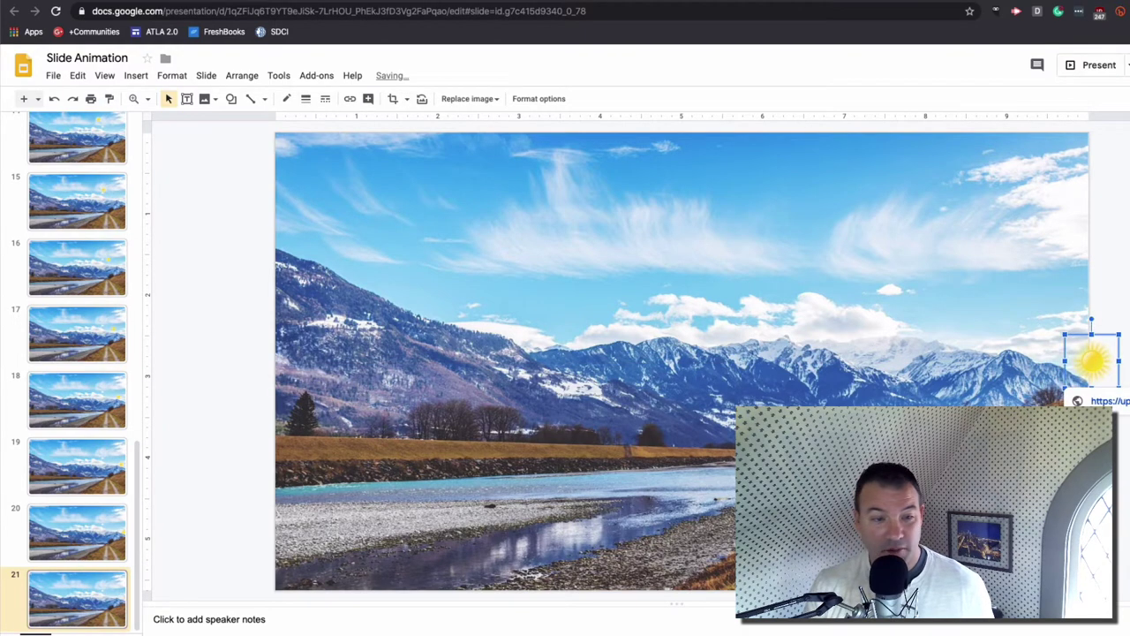
# Step: Duplicate slide 21 and move the sun on new slide 22 completely off the slide's right edge
pyautogui.rightClick(85, 612)
pyautogui.click(163, 382)
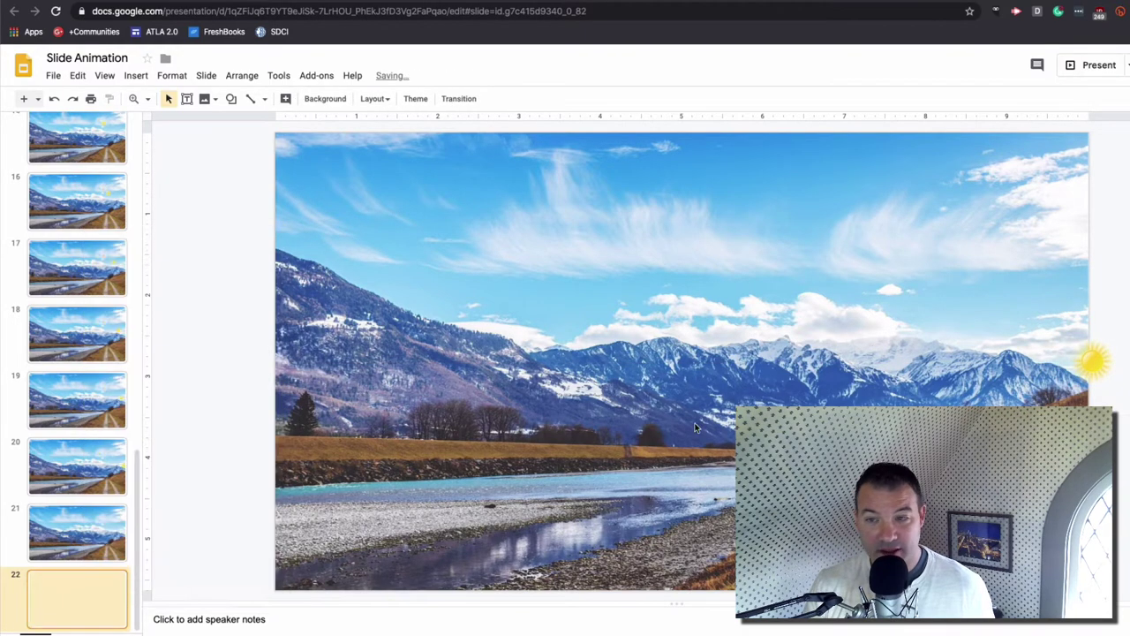
pyautogui.moveTo(1092, 359); pyautogui.dragTo(1115, 371)
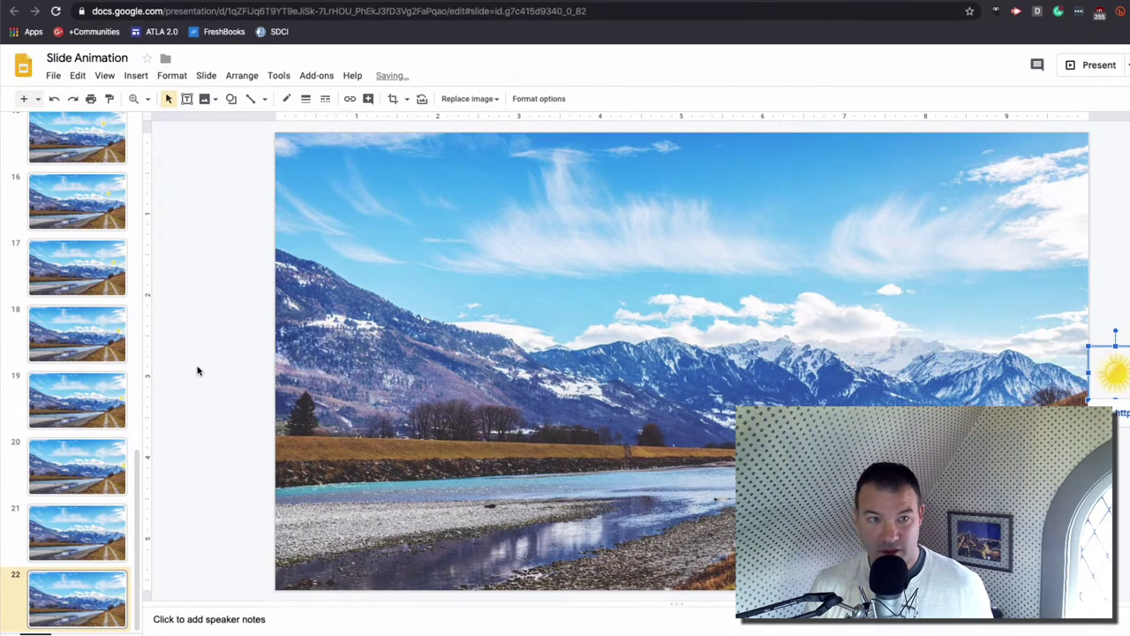
# Step: Flip quickly from slide 1 through to slide 22 to preview the sun's full path
pyautogui.scroll(10, 101, 378)
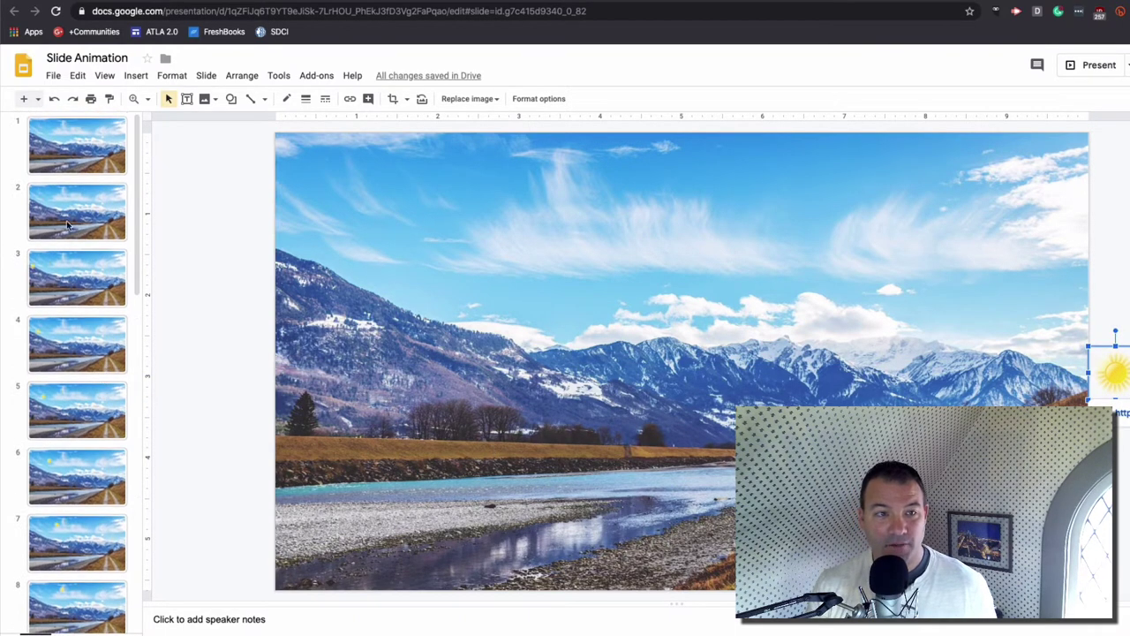
pyautogui.click(69, 156)
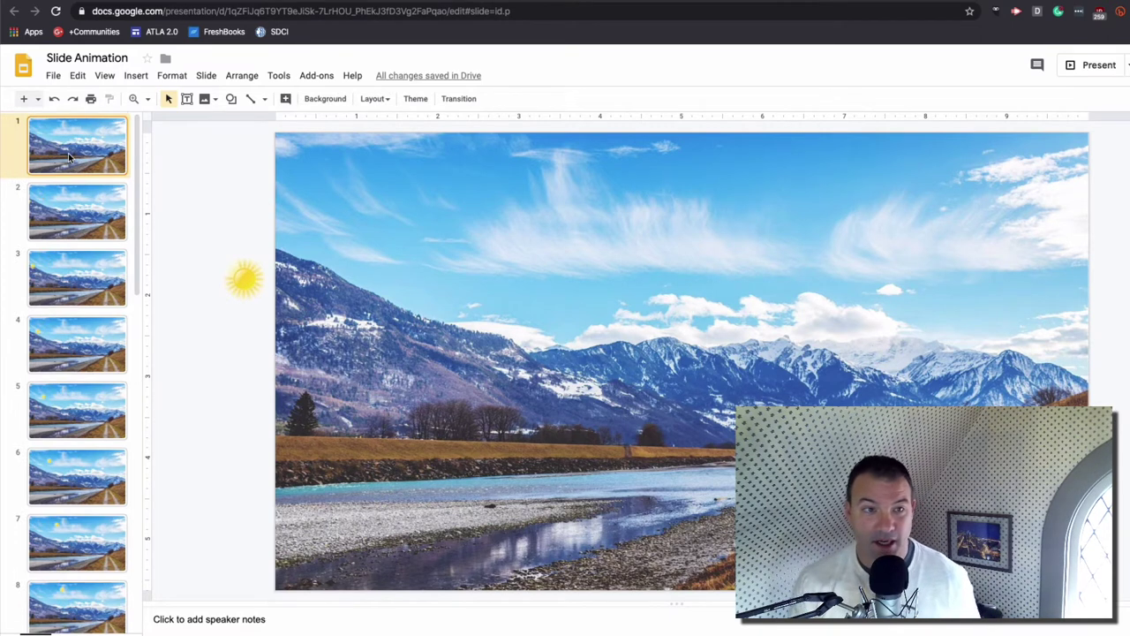
pyautogui.press('Down')
pyautogui.press('Down')
pyautogui.press('Down')
pyautogui.press('Down')
pyautogui.press('Down')
pyautogui.press('Down')
pyautogui.press('Down')
pyautogui.press('Down')
pyautogui.press('Down')
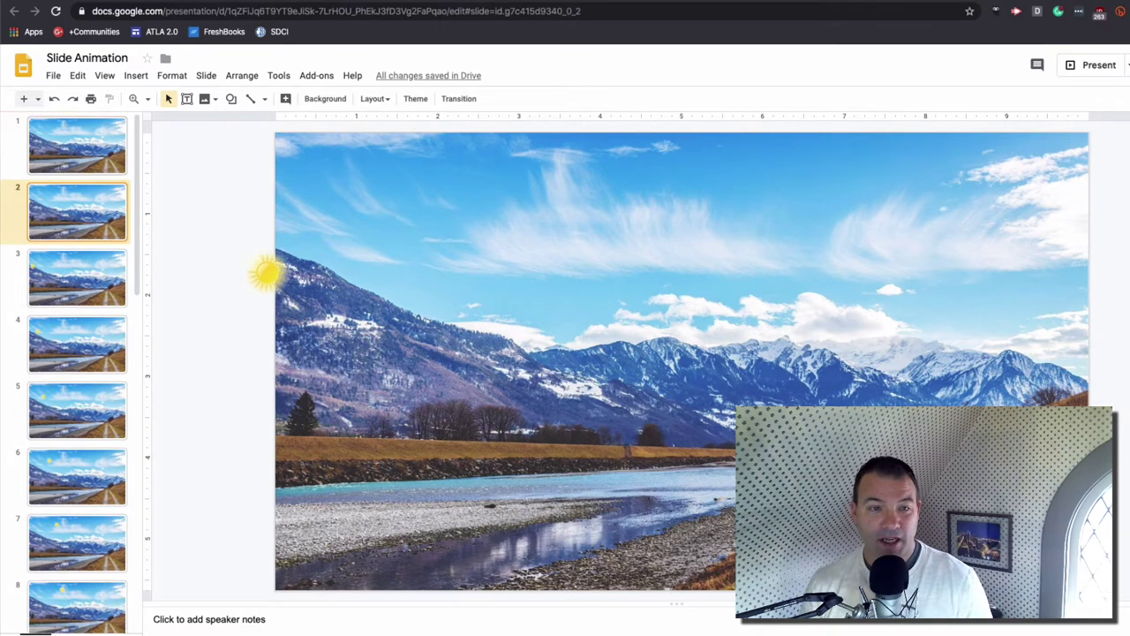
pyautogui.press('Down')
pyautogui.press('Down')
pyautogui.press('Down')
pyautogui.press('Down')
pyautogui.press('Down')
pyautogui.press('Down')
pyautogui.press('Down')
pyautogui.press('Down')
pyautogui.press('Down')
pyautogui.press('Down')
pyautogui.press('Down')
pyautogui.press('Down')
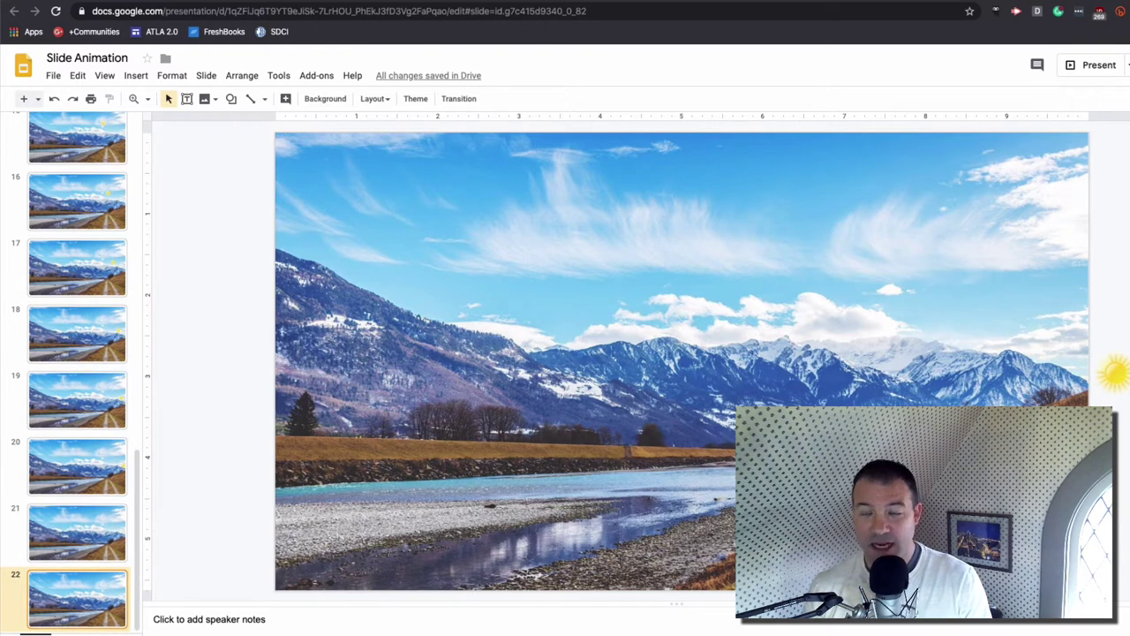
# Step: Flip backward from slide 22 to slide 1 to preview the animation in reverse
pyautogui.press('Up')
pyautogui.press('Up')
pyautogui.press('Up')
pyautogui.press('Up')
pyautogui.press('Up')
pyautogui.press('Up')
pyautogui.press('Up')
pyautogui.press('Up')
pyautogui.press('Up')
pyautogui.press('Up')
pyautogui.press('Up')
pyautogui.press('Up')
pyautogui.press('Up')
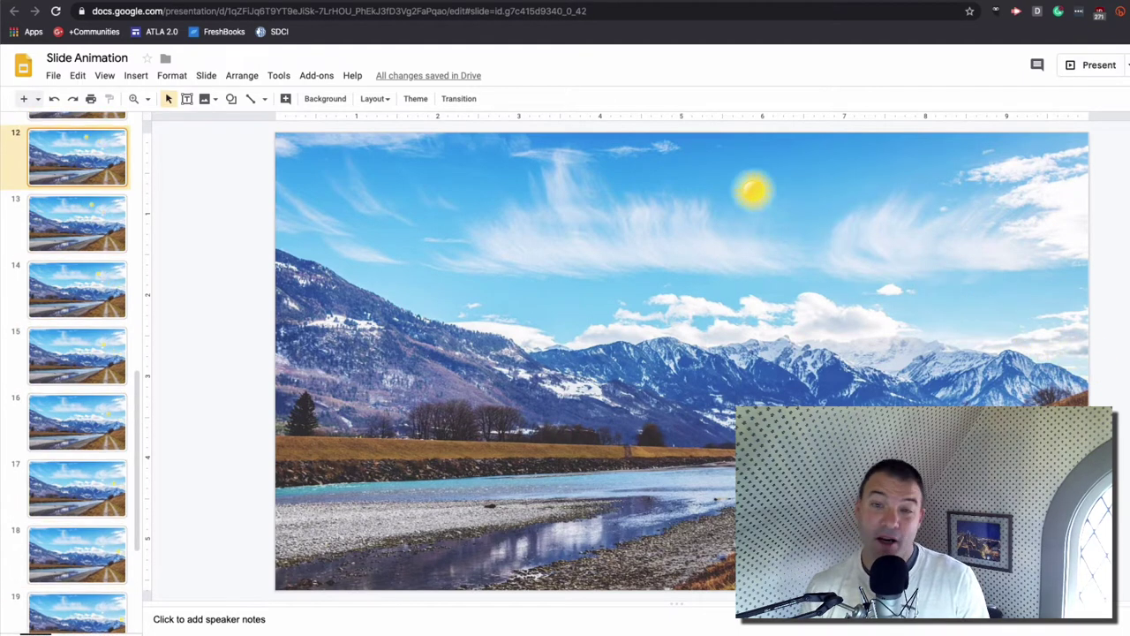
pyautogui.press('Up')
pyautogui.press('Up')
pyautogui.press('Up')
pyautogui.press('Up')
pyautogui.press('Up')
pyautogui.press('Up')
pyautogui.press('Up')
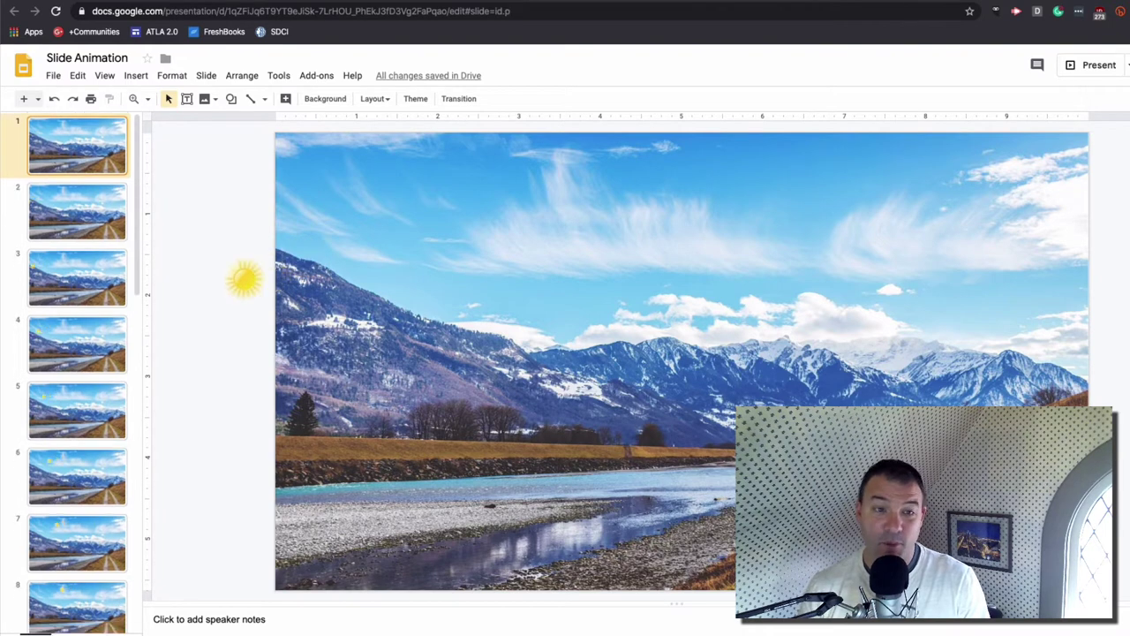
# Step: Step forward through the first few slides and return to slide 1 to compare the sun's positions
pyautogui.press('Down')
pyautogui.press('Down')
pyautogui.press('Down')
pyautogui.press('Down')
pyautogui.press('Up')
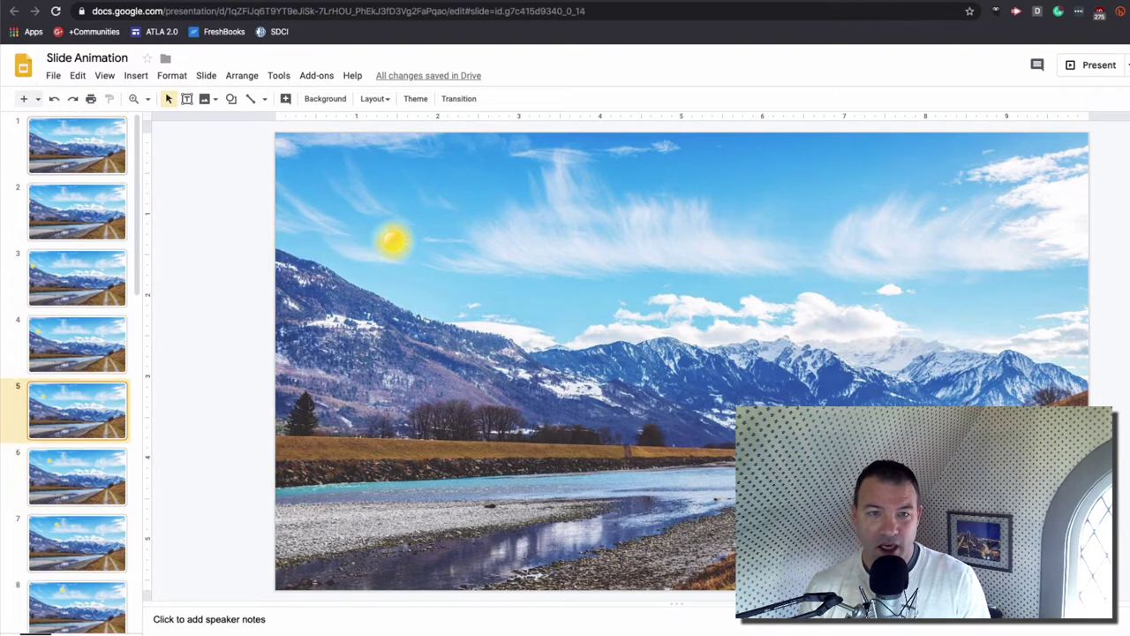
pyautogui.press('Down')
pyautogui.press('Up')
pyautogui.press('Up')
pyautogui.press('Up')
pyautogui.press('Up')
pyautogui.press('Up')
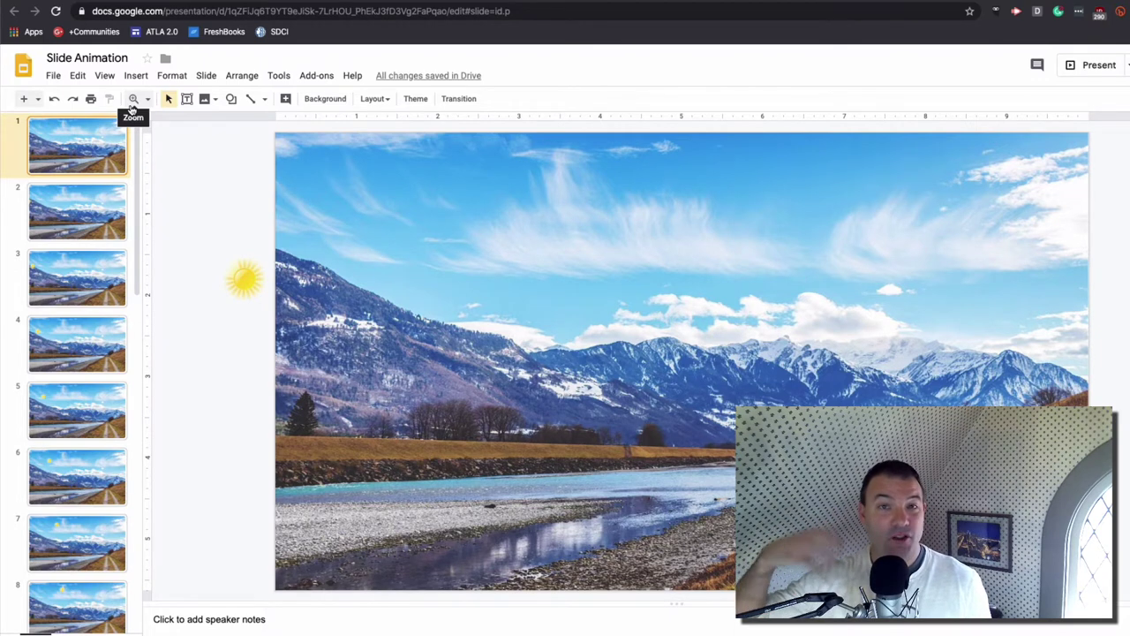
# Step: Publish the presentation to the web, auto-advancing every second, starting as soon as the player loads and restarting after the last slide
pyautogui.click(53, 77)
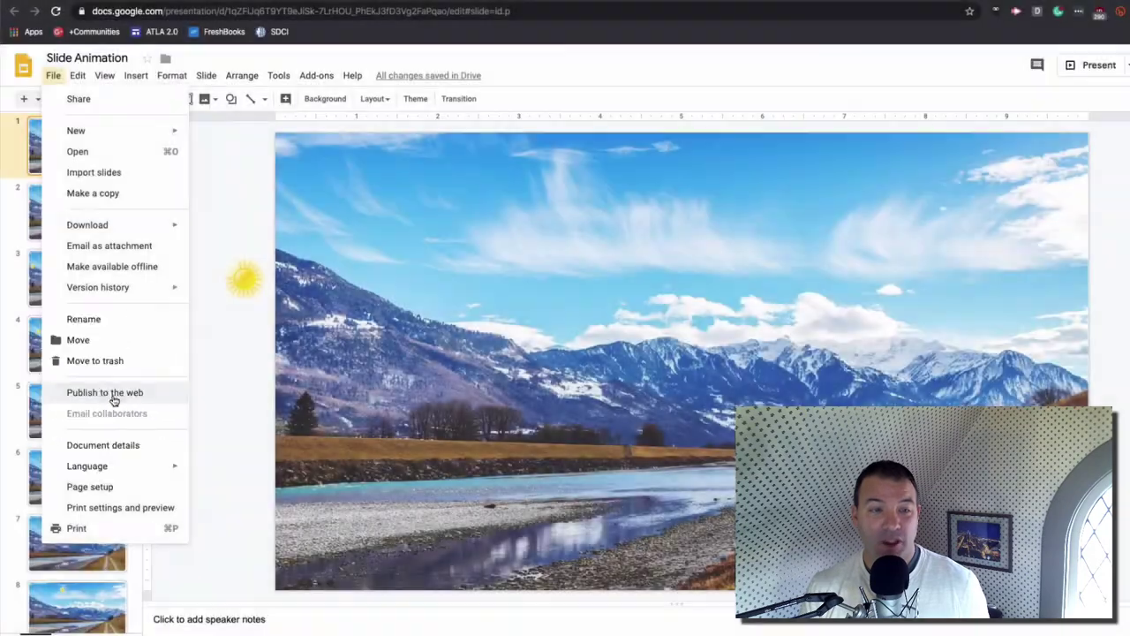
pyautogui.click(116, 394)
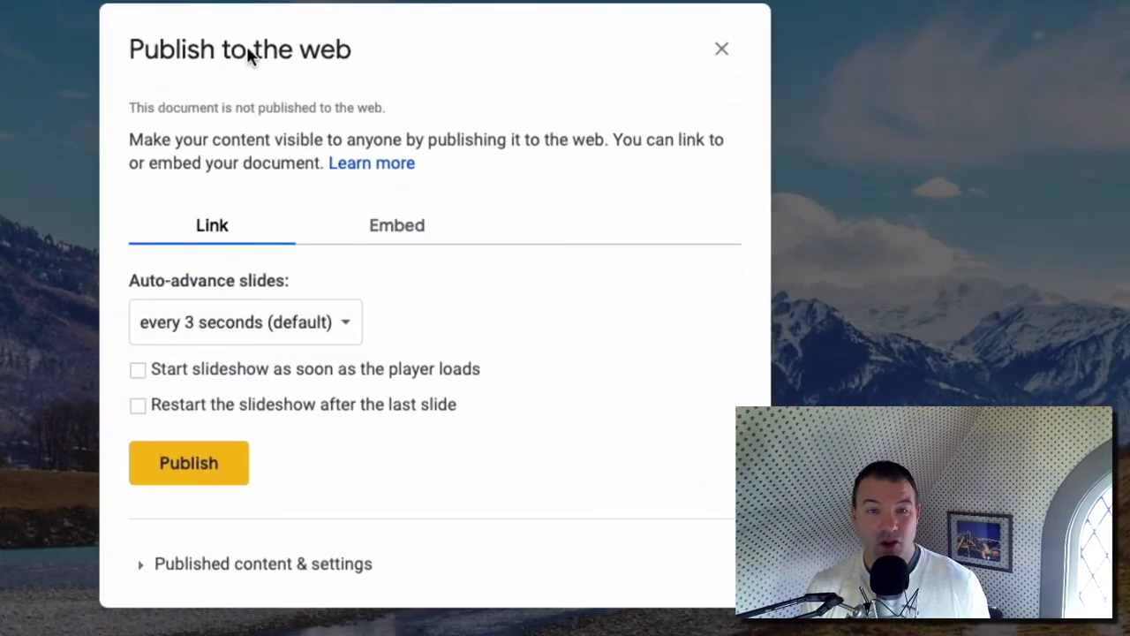
pyautogui.click(216, 334)
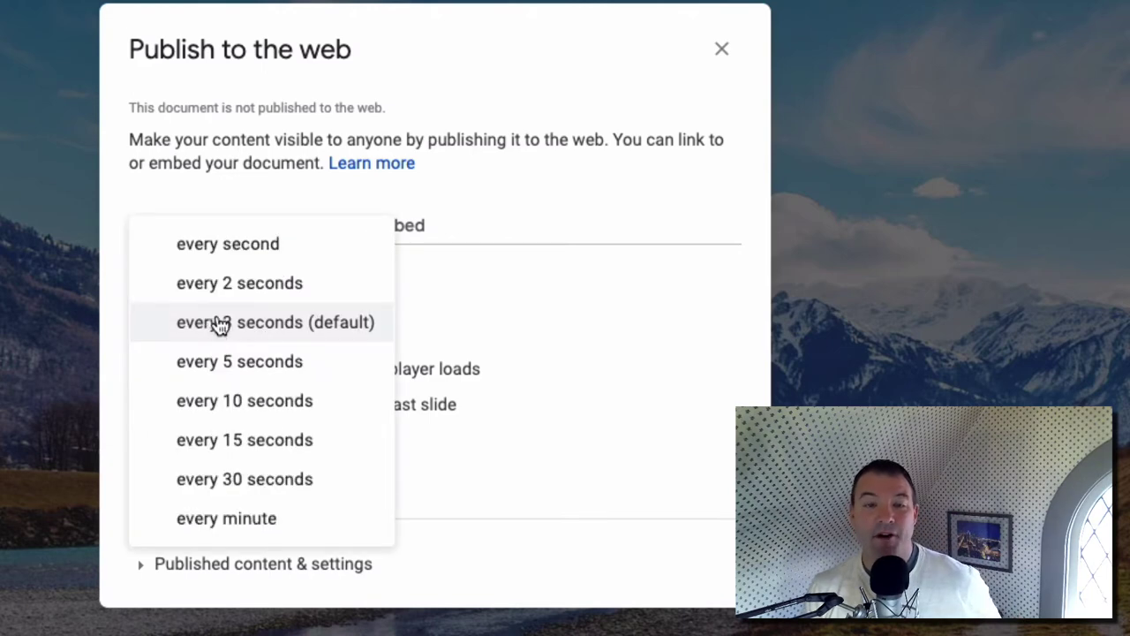
pyautogui.click(226, 255)
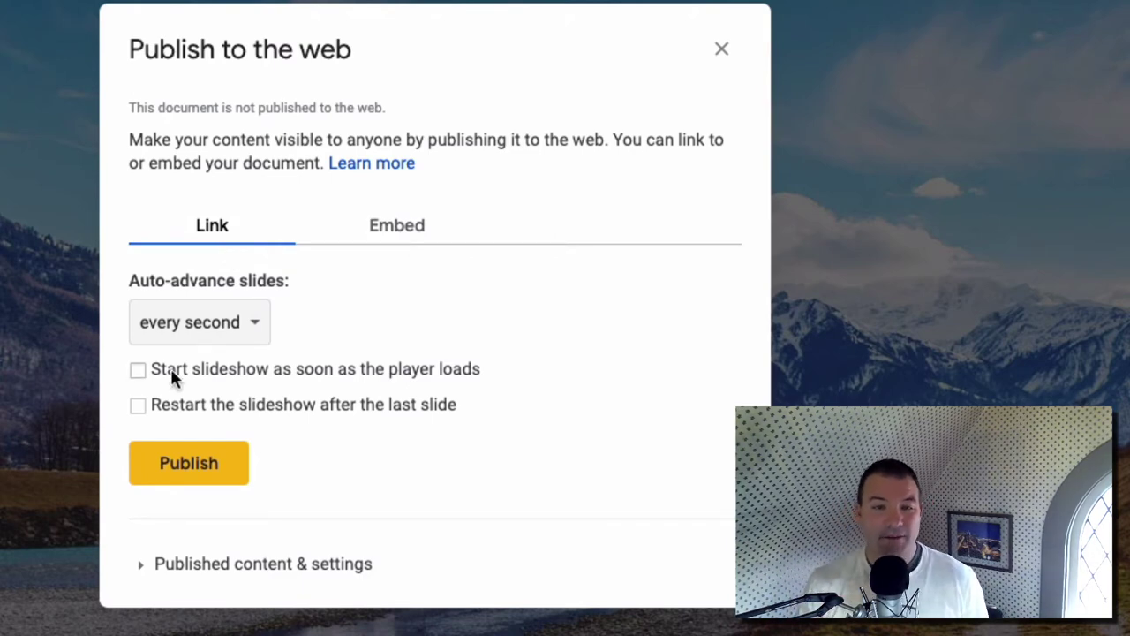
pyautogui.click(137, 369)
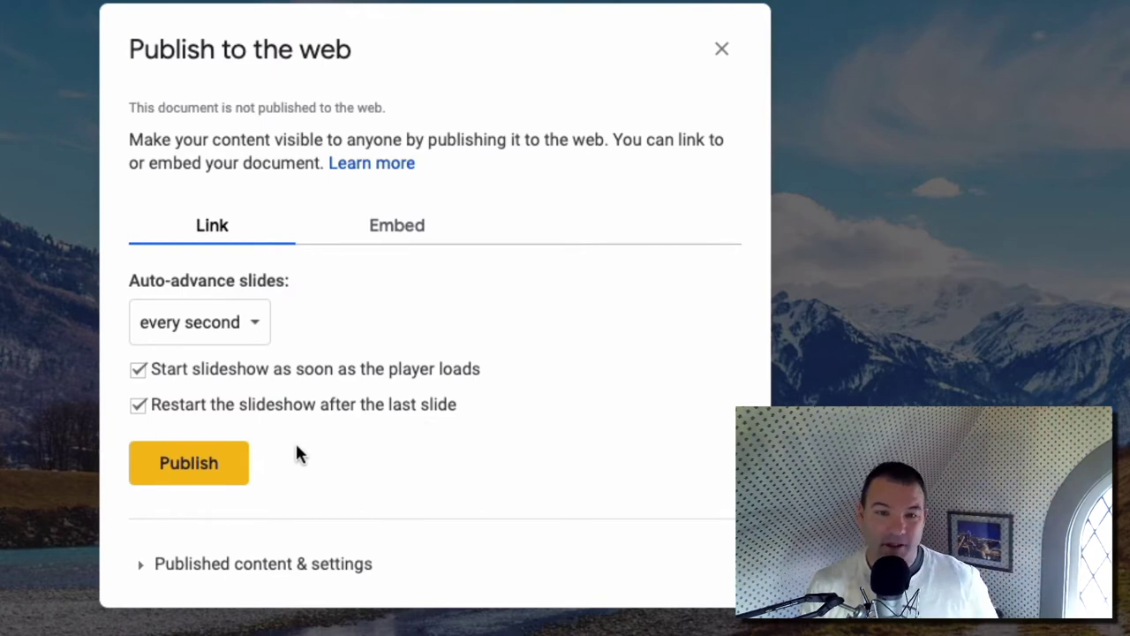
pyautogui.click(191, 472)
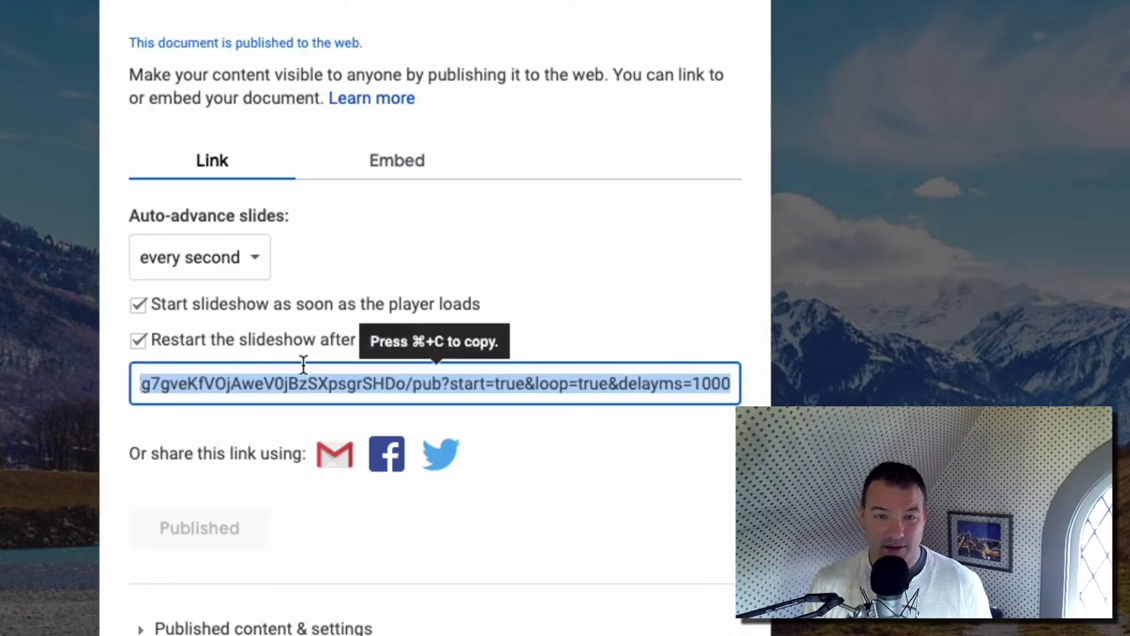
# Step: Copy the published slideshow link and open it in a new browser tab
pyautogui.rightClick(301, 386)
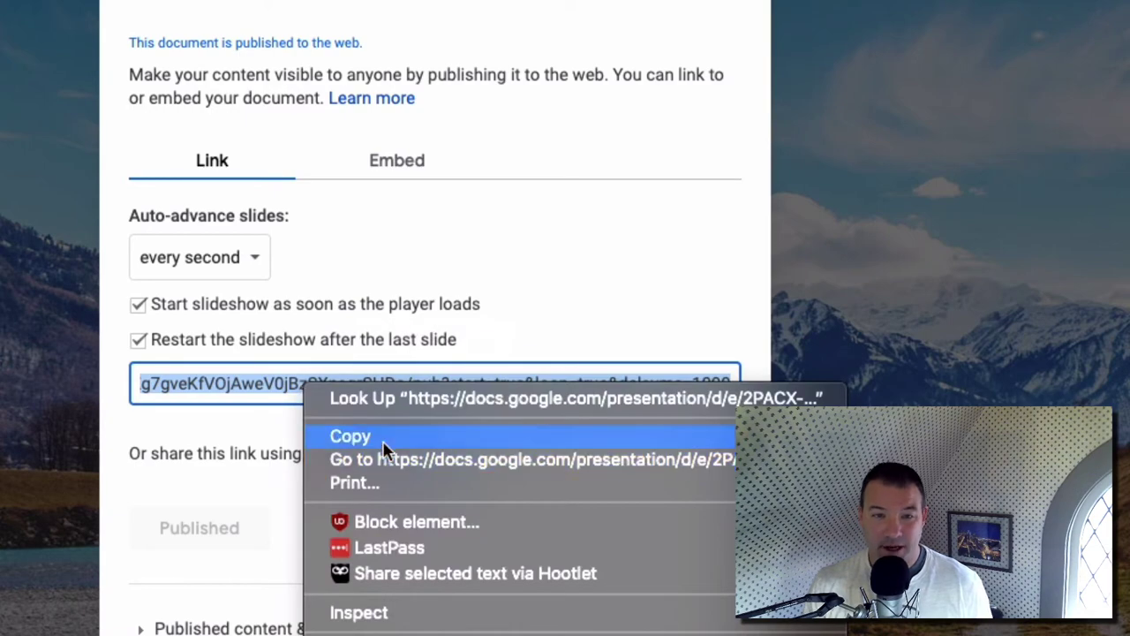
pyautogui.click(383, 437)
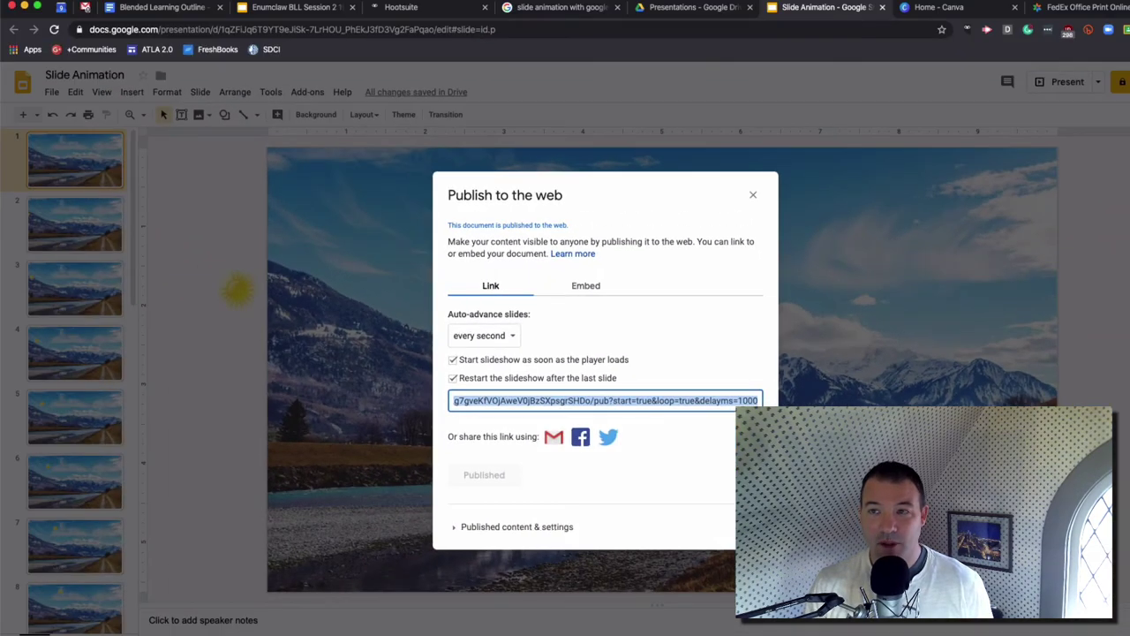
pyautogui.press('super+t')
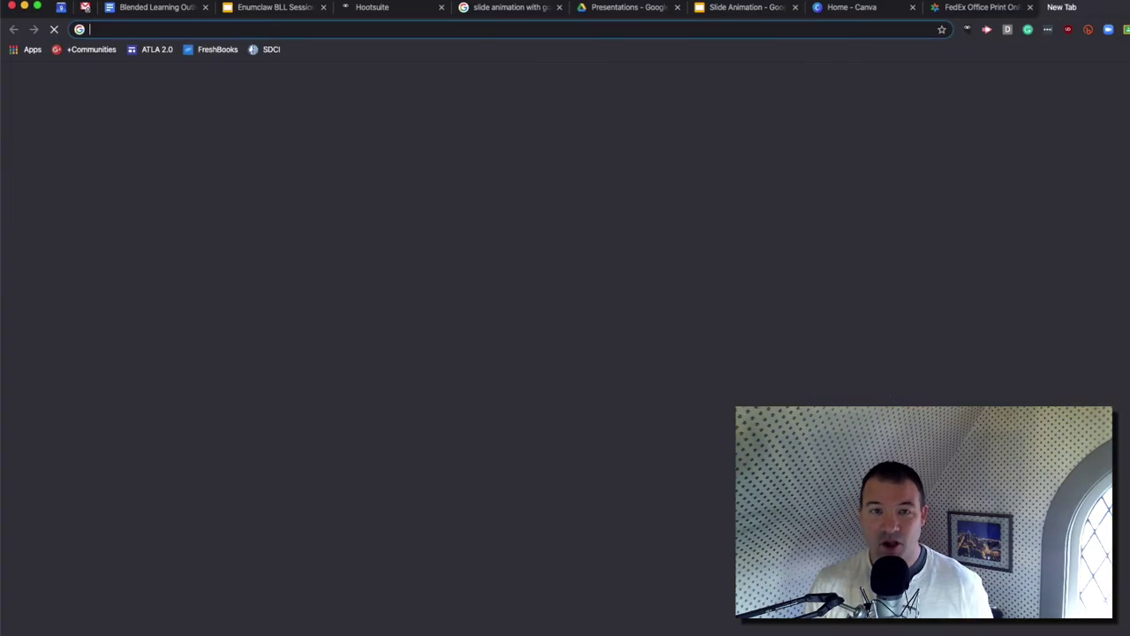
pyautogui.press('super+v')
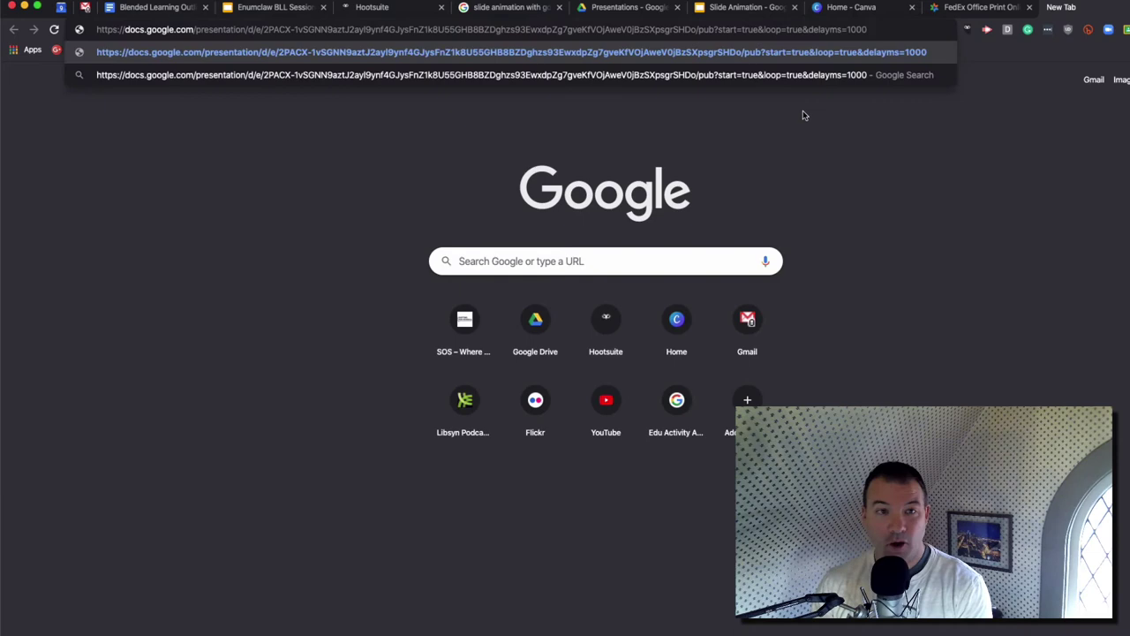
pyautogui.press('Return')
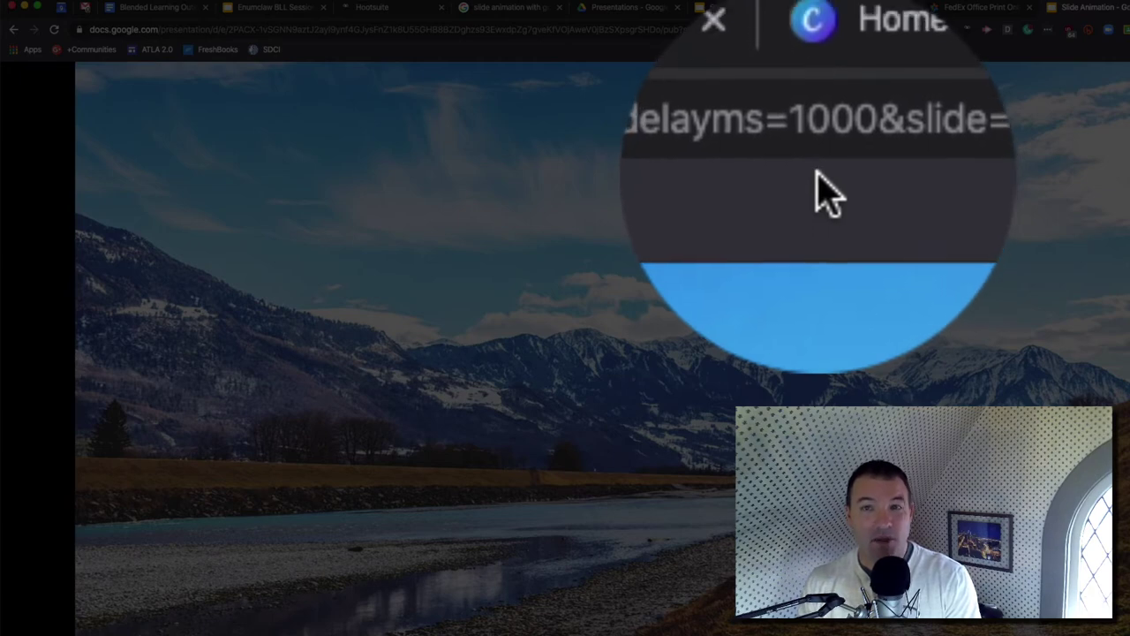
# Step: Set the delayms value in the published slideshow's URL to 500 and load the edited link
pyautogui.click(822, 30)
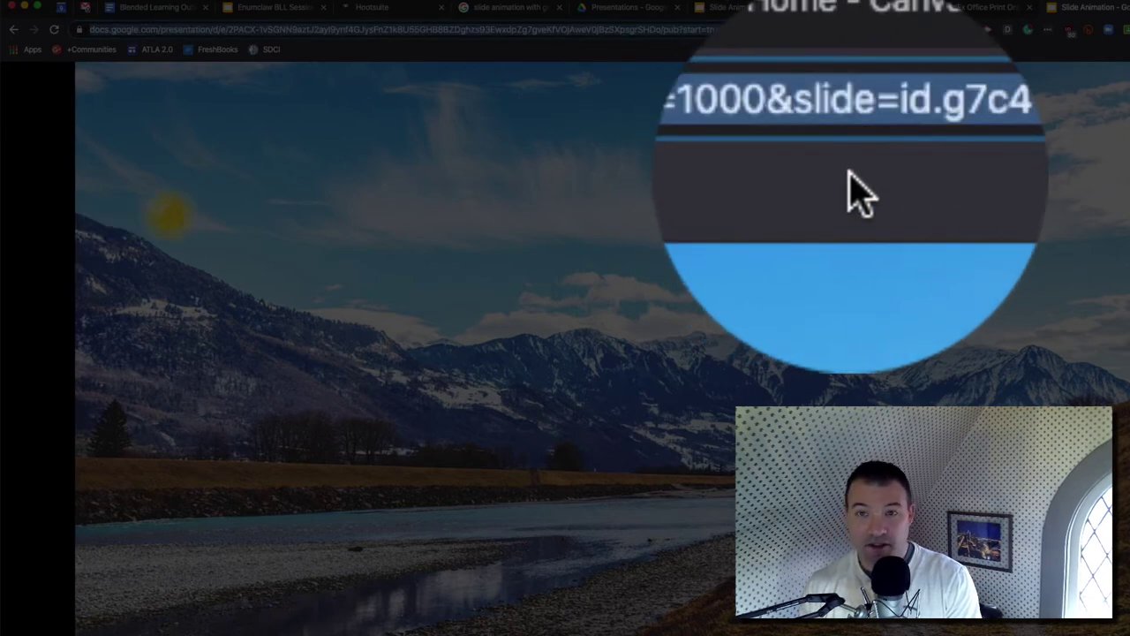
pyautogui.press('BackSpace')
pyautogui.press('super+v')
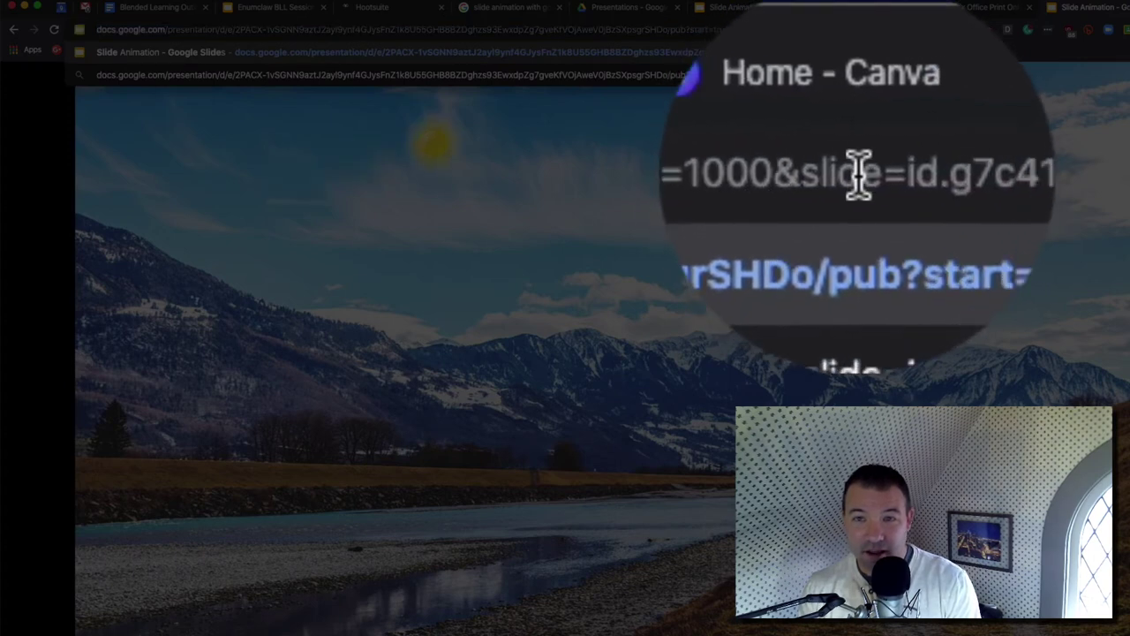
pyautogui.press('Left')
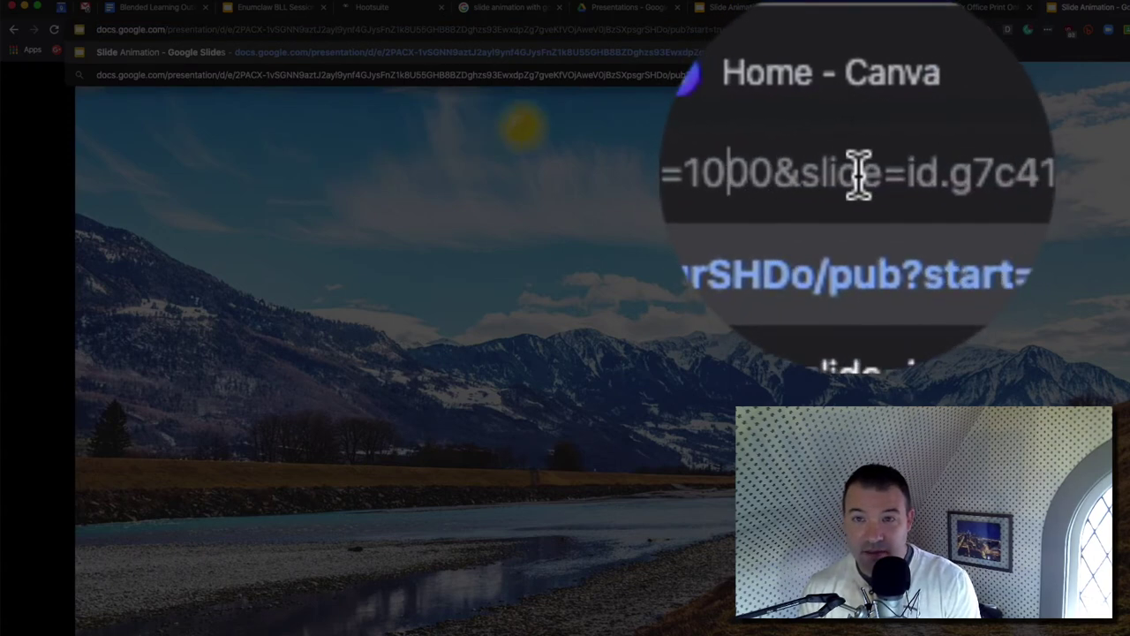
pyautogui.press('BackSpace')
pyautogui.press('BackSpace')
pyautogui.write('5')
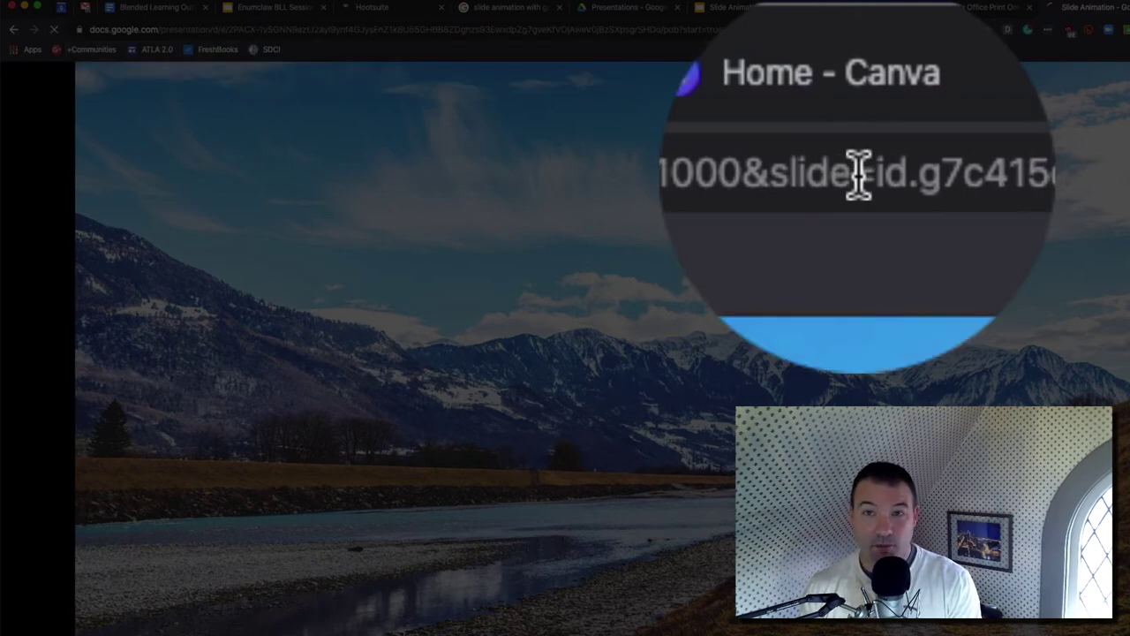
pyautogui.press('Return')
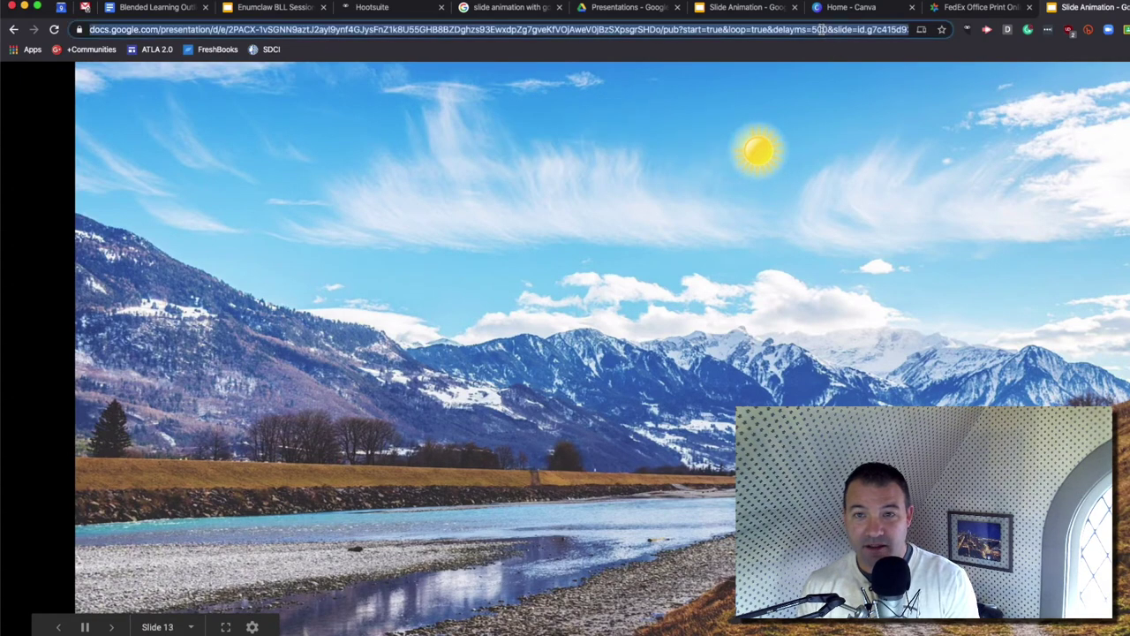
# Step: Pause the slideshow, set delayms in its URL to 200 and reload it to play the faster animation
pyautogui.click(821, 30)
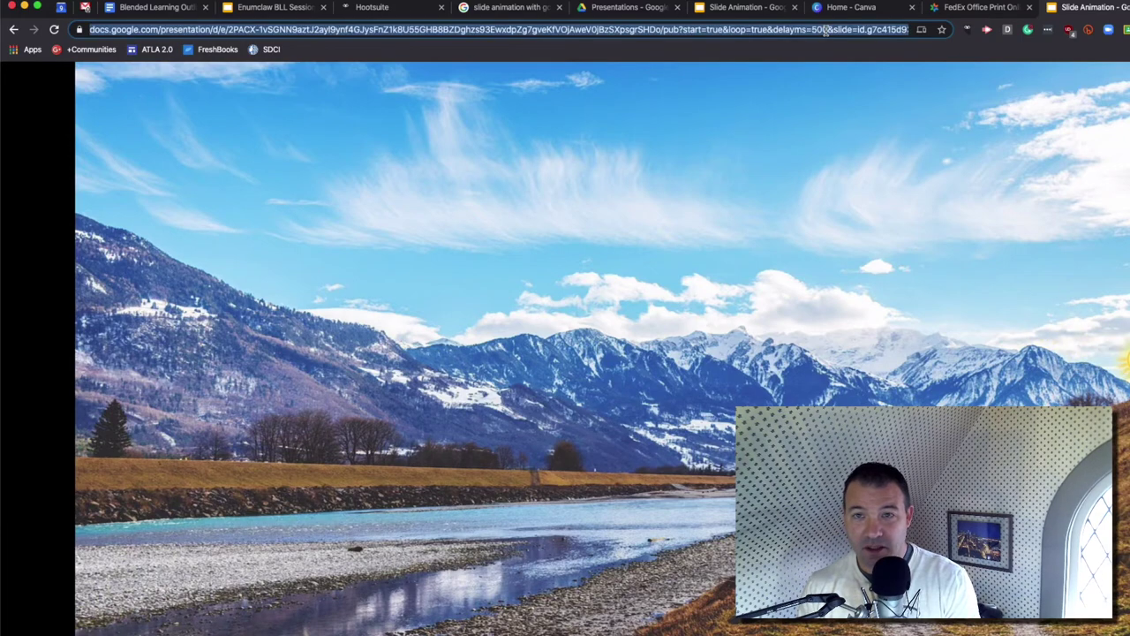
pyautogui.click(317, 460)
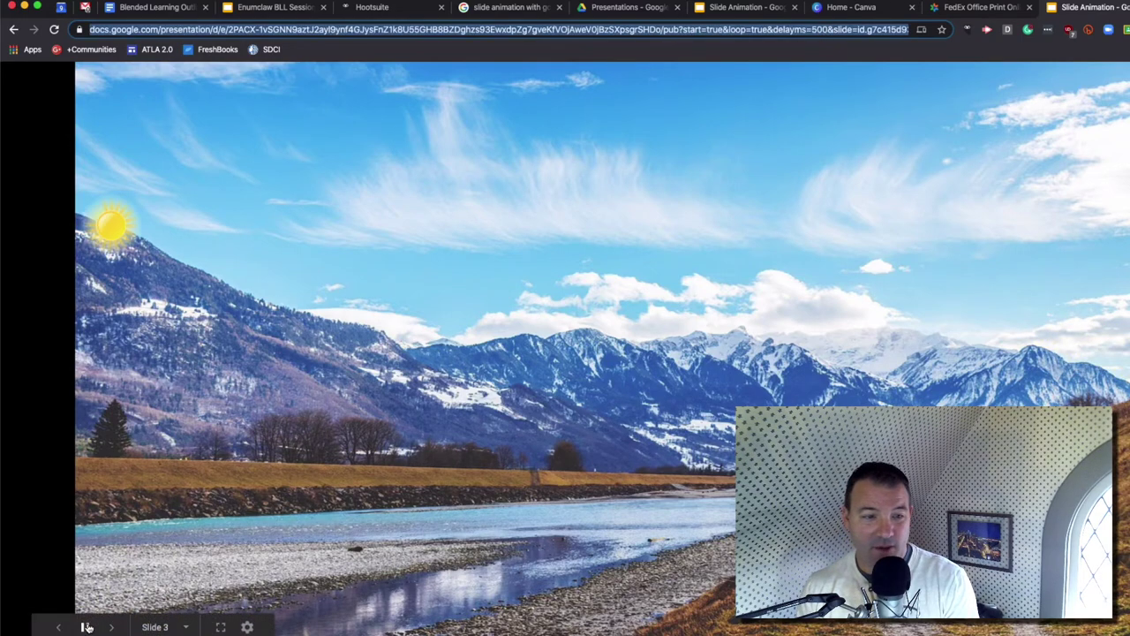
pyautogui.click(821, 32)
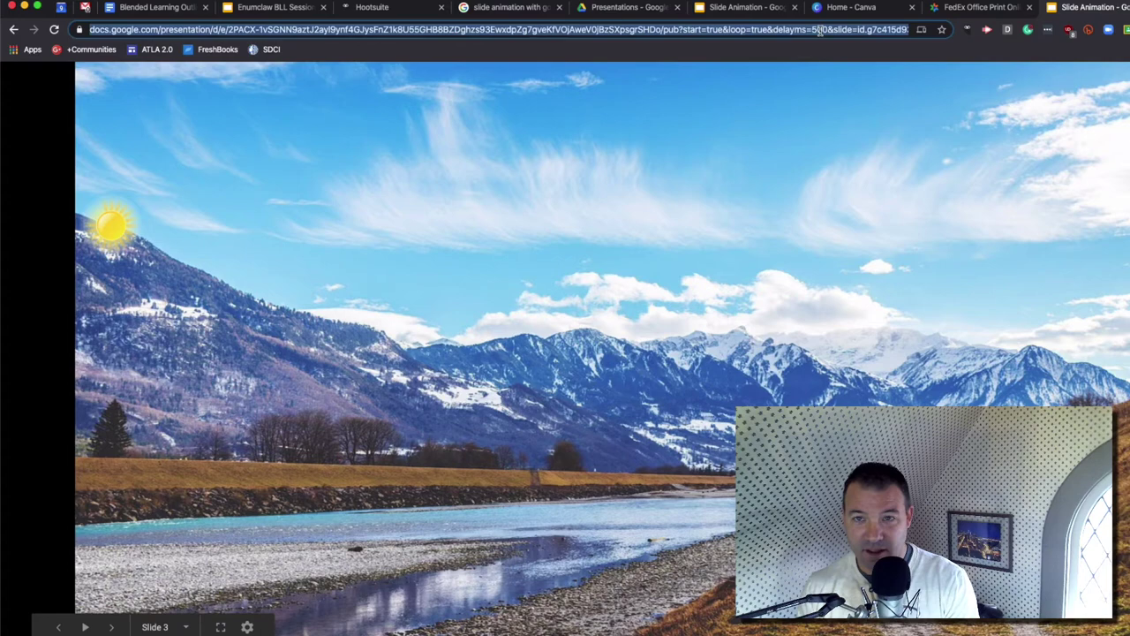
pyautogui.click(830, 31)
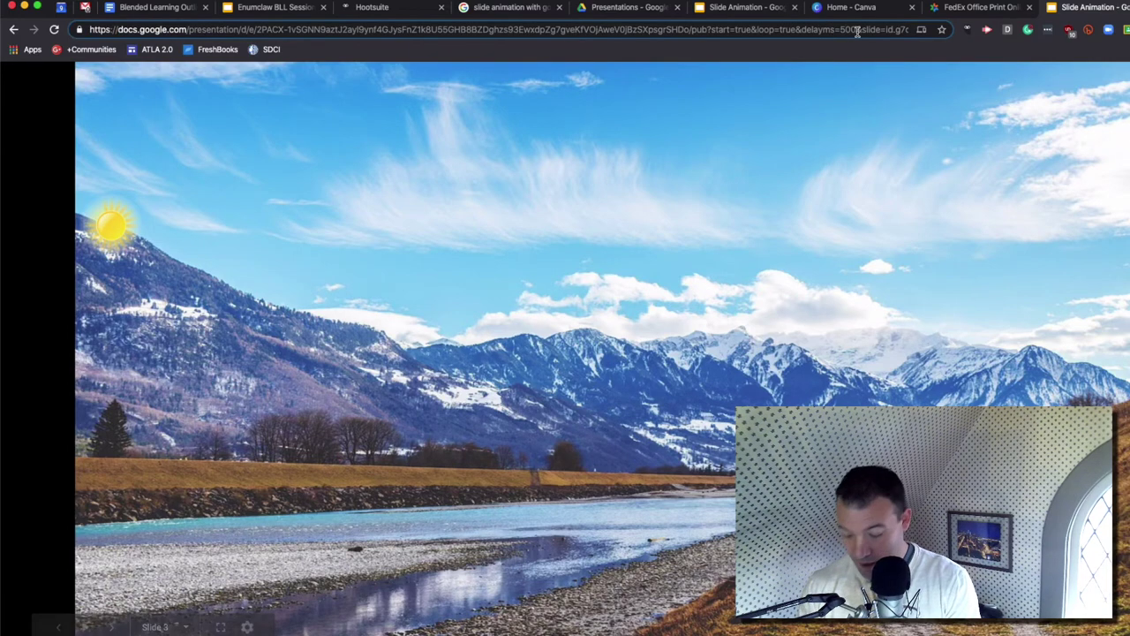
pyautogui.press('BackSpace')
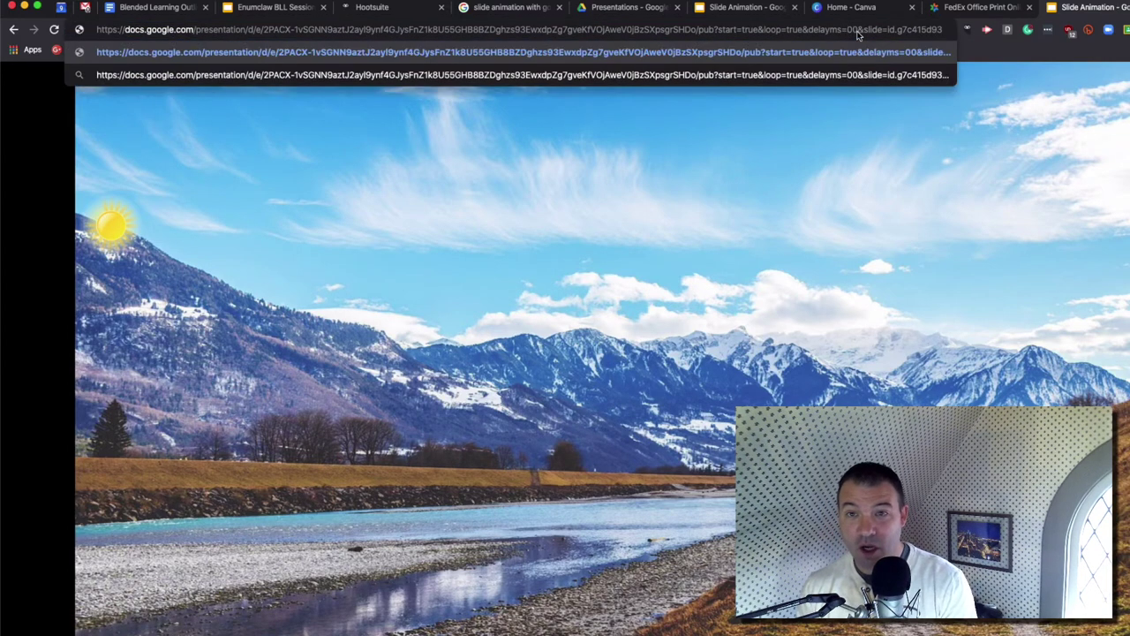
pyautogui.write('2')
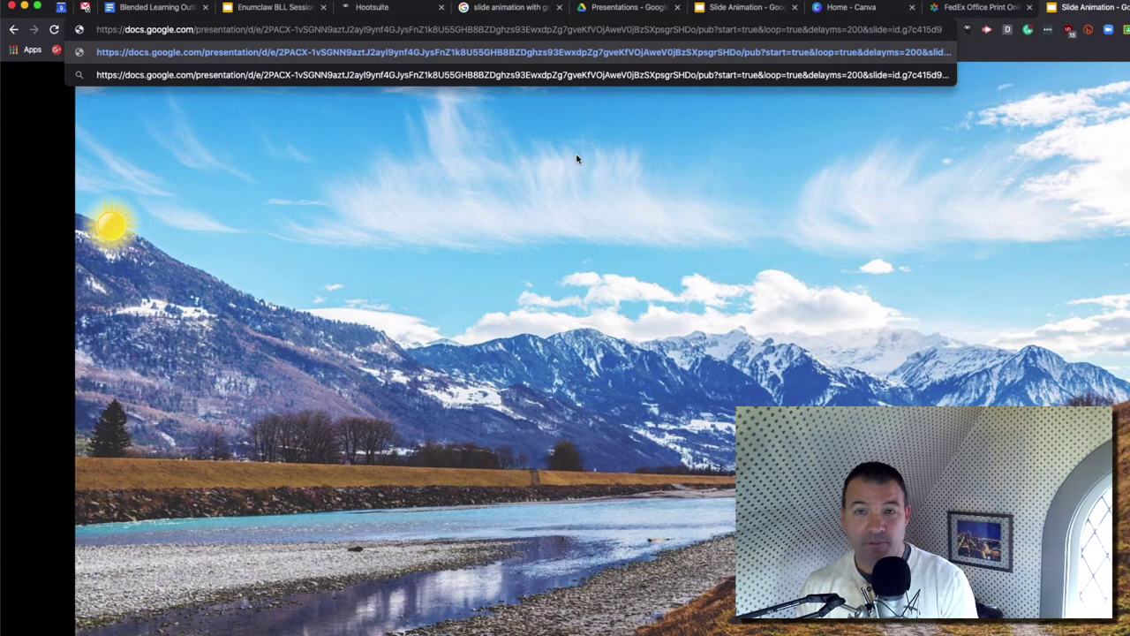
pyautogui.press('Return')
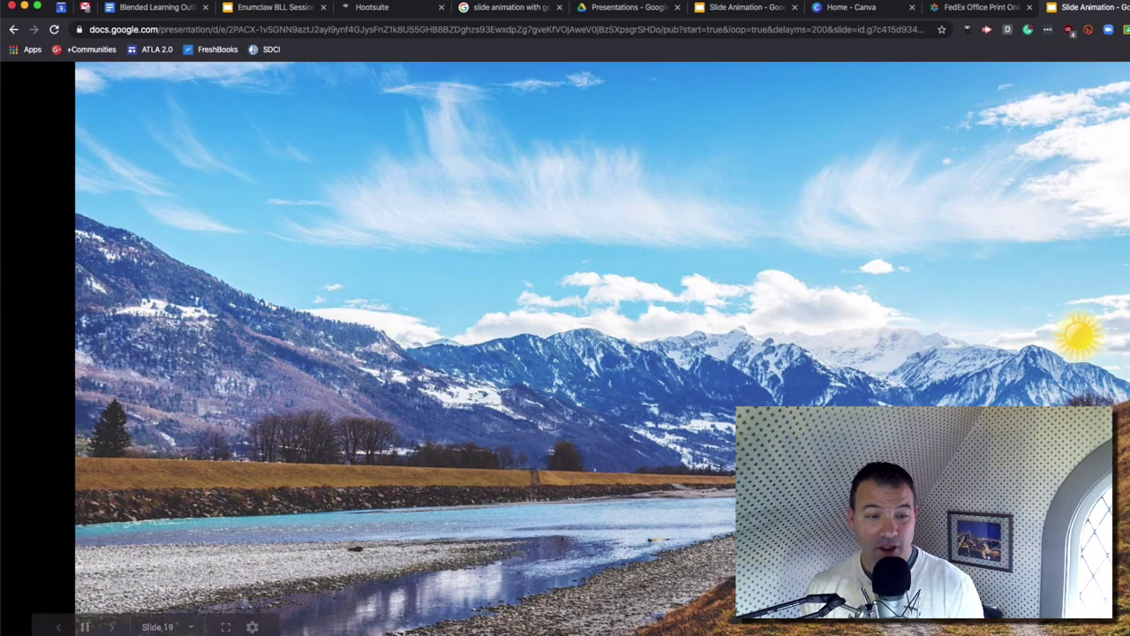
# Step: Replace the delayms value in the slideshow URL with 10 and load the link
pyautogui.click(817, 31)
pyautogui.click(829, 31)
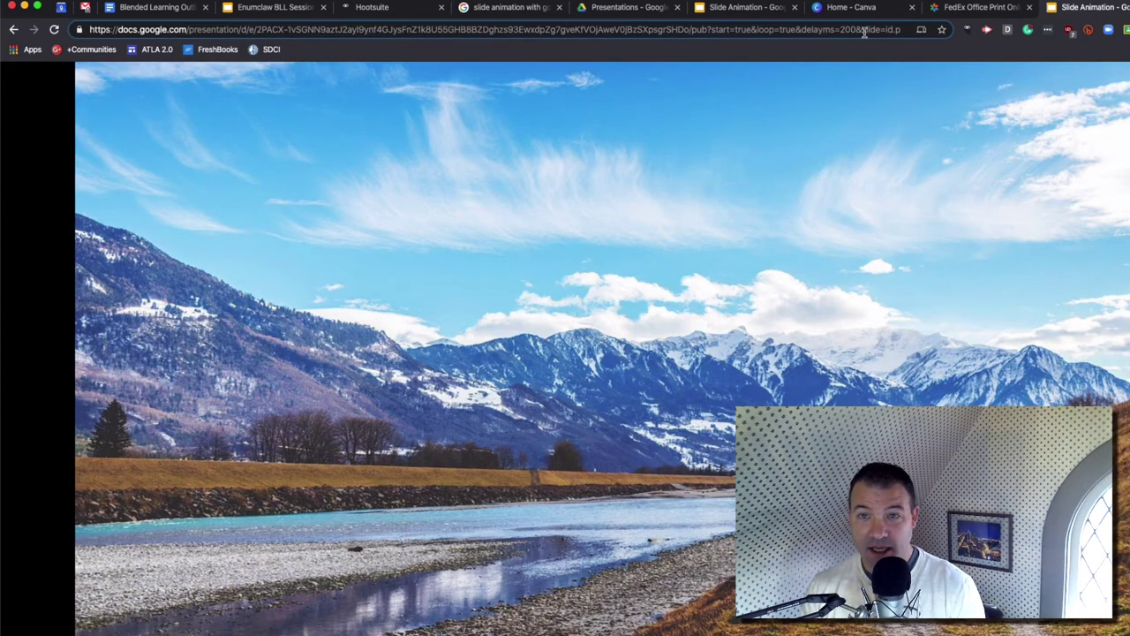
pyautogui.press('BackSpace')
pyautogui.press('BackSpace')
pyautogui.press('BackSpace')
pyautogui.press('BackSpace')
pyautogui.write('10')
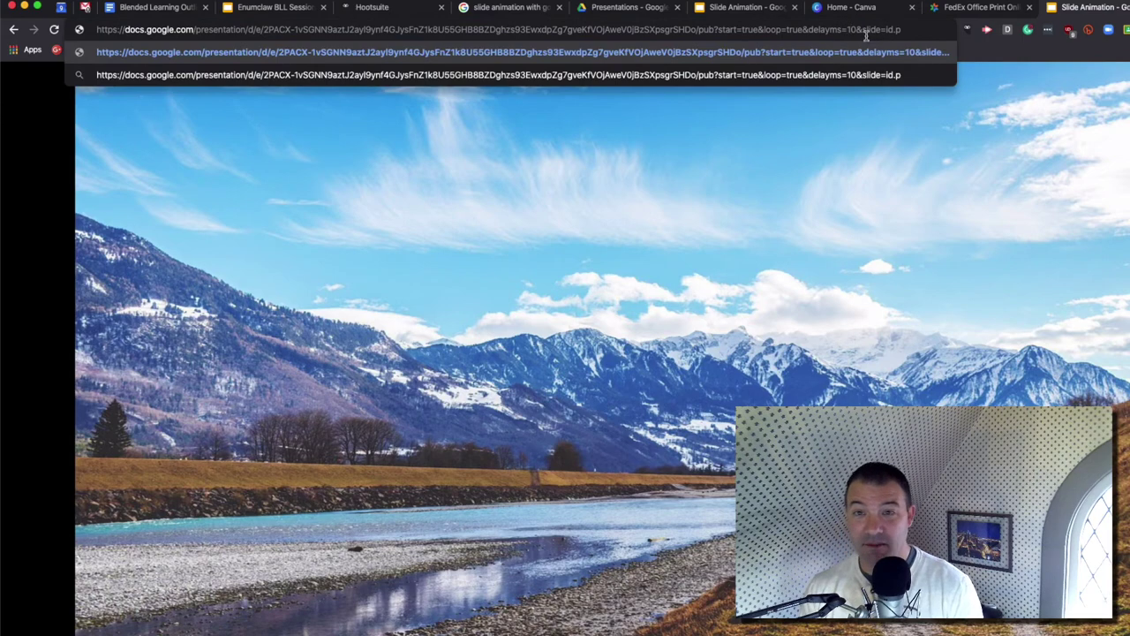
pyautogui.press('Return')
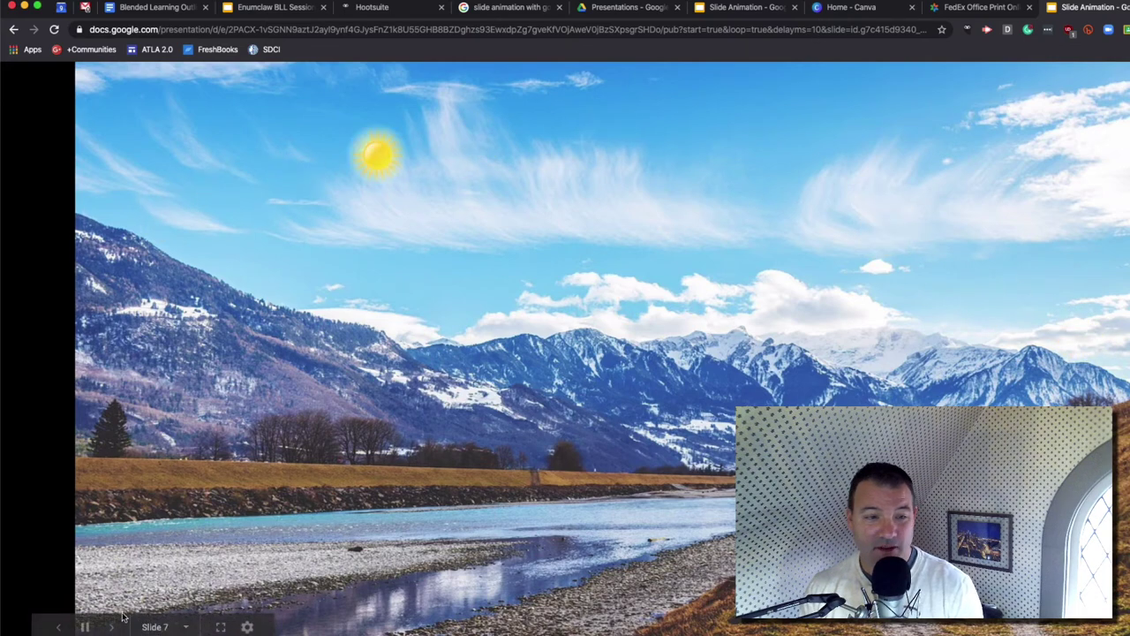
# Step: Set the delayms value in the slideshow URL to 100 and load the link
pyautogui.click(819, 31)
pyautogui.click(819, 31)
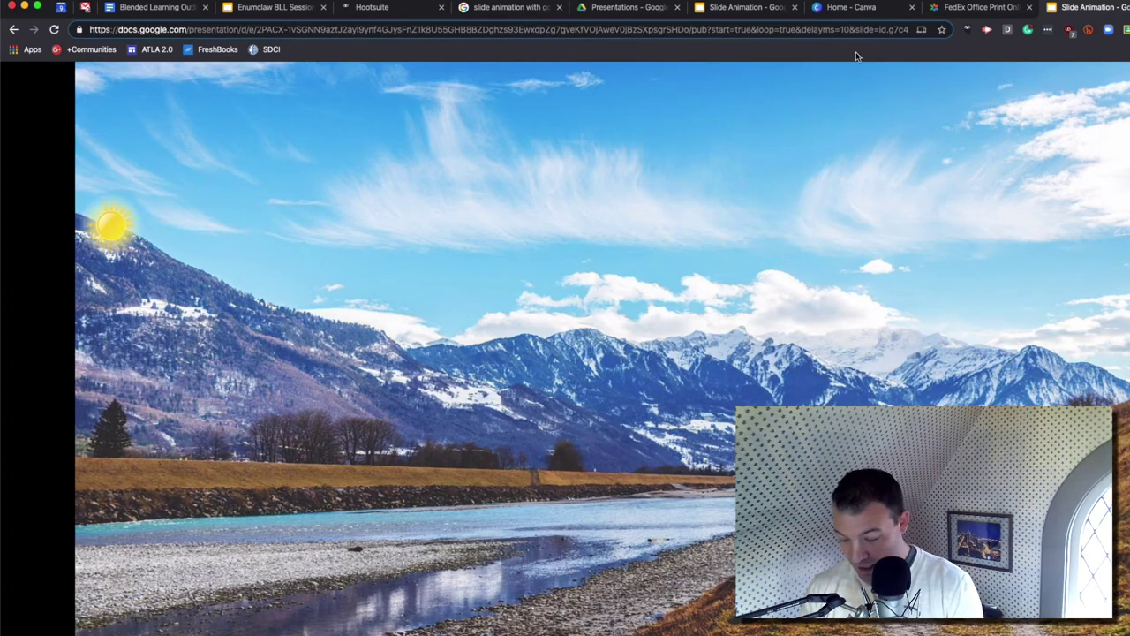
pyautogui.write('0')
pyautogui.press('Return')
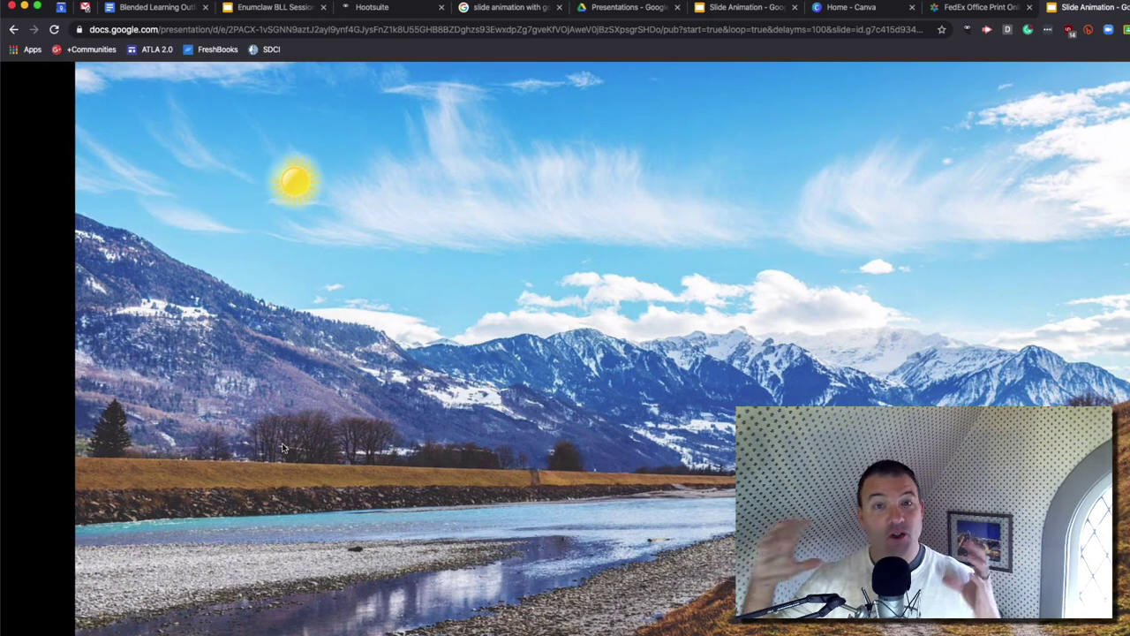
# Step: Pause the published slideshow and close its browser tab
pyautogui.moveTo(275, 450)
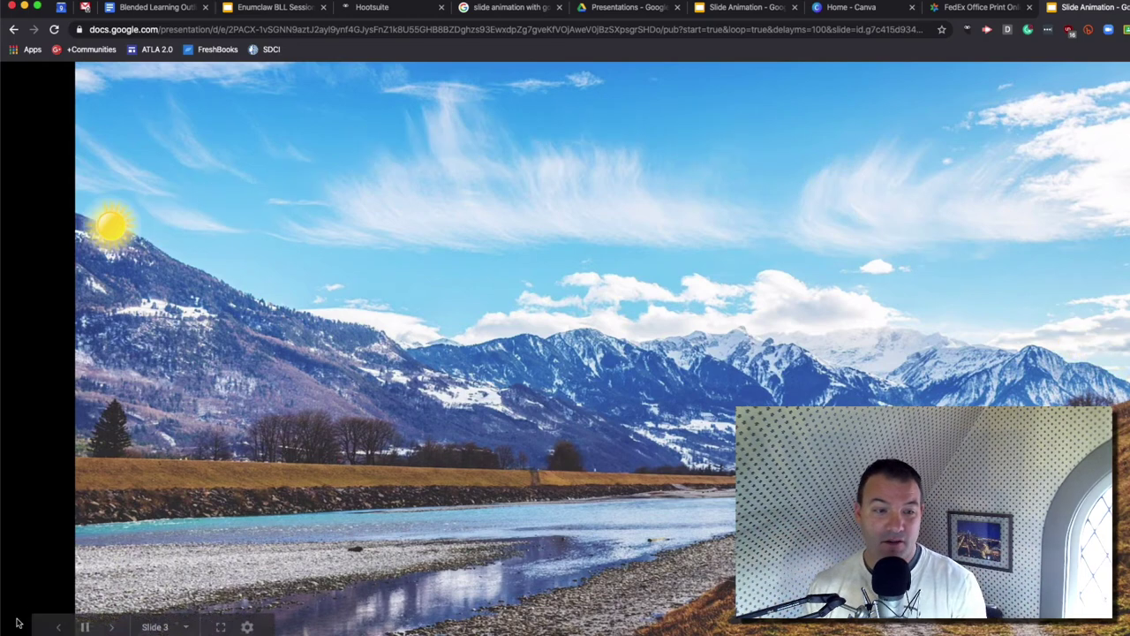
pyautogui.click(116, 625)
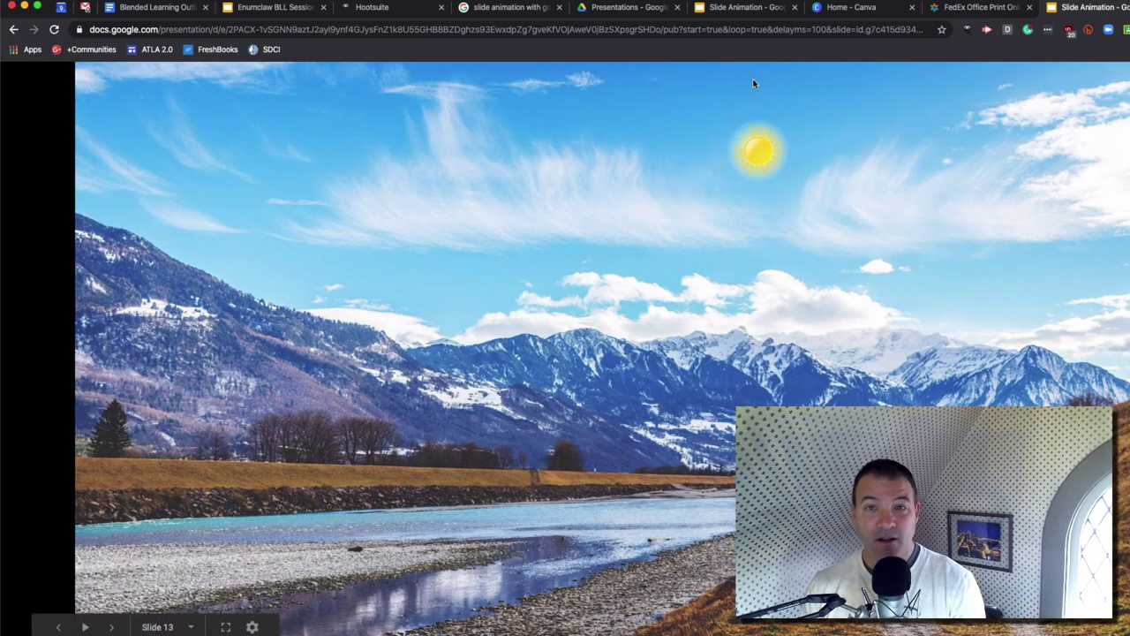
pyautogui.press('super+w')
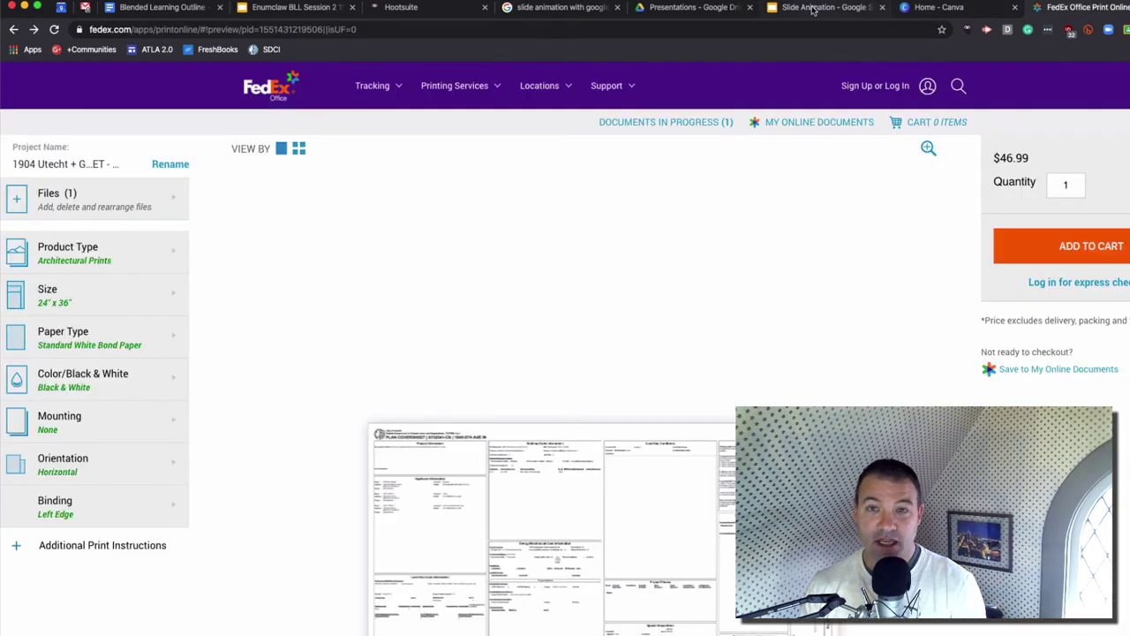
# Step: Return to the Slide Animation presentation's editor and close the Publish to the web dialog
pyautogui.hotkey('ctrl', 'shift', 'Tab')
pyautogui.hotkey('ctrl', 'shift', 'Tab')
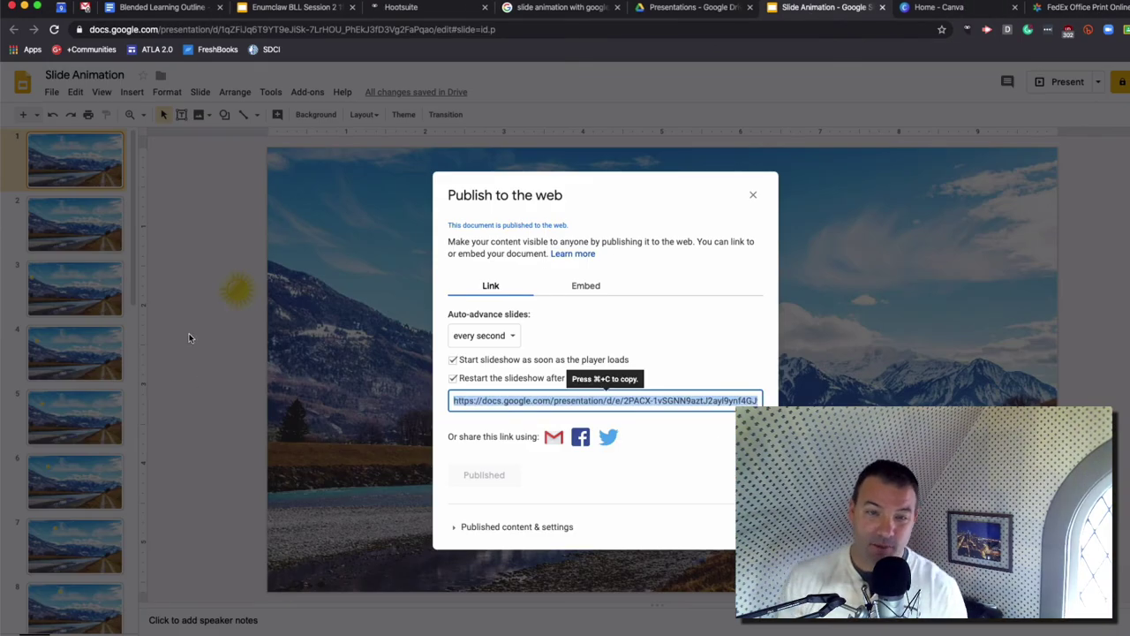
pyautogui.click(754, 196)
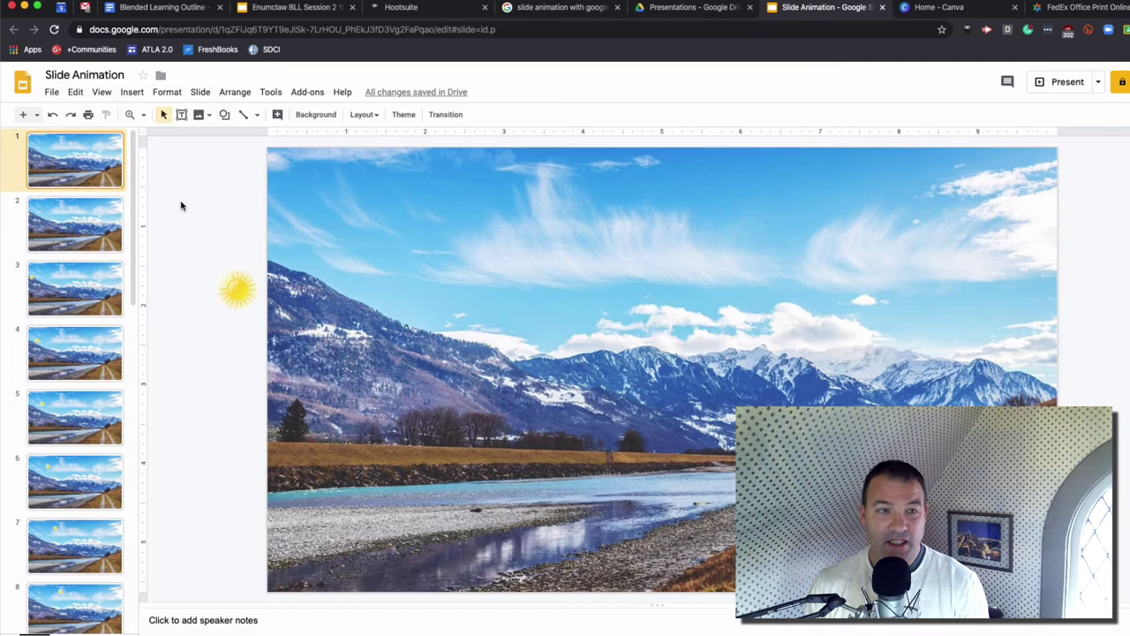
# Step: Step forward from slide 2 to slide 13 to review the sun's frame-by-frame movement
pyautogui.click(81, 232)
pyautogui.click(79, 265)
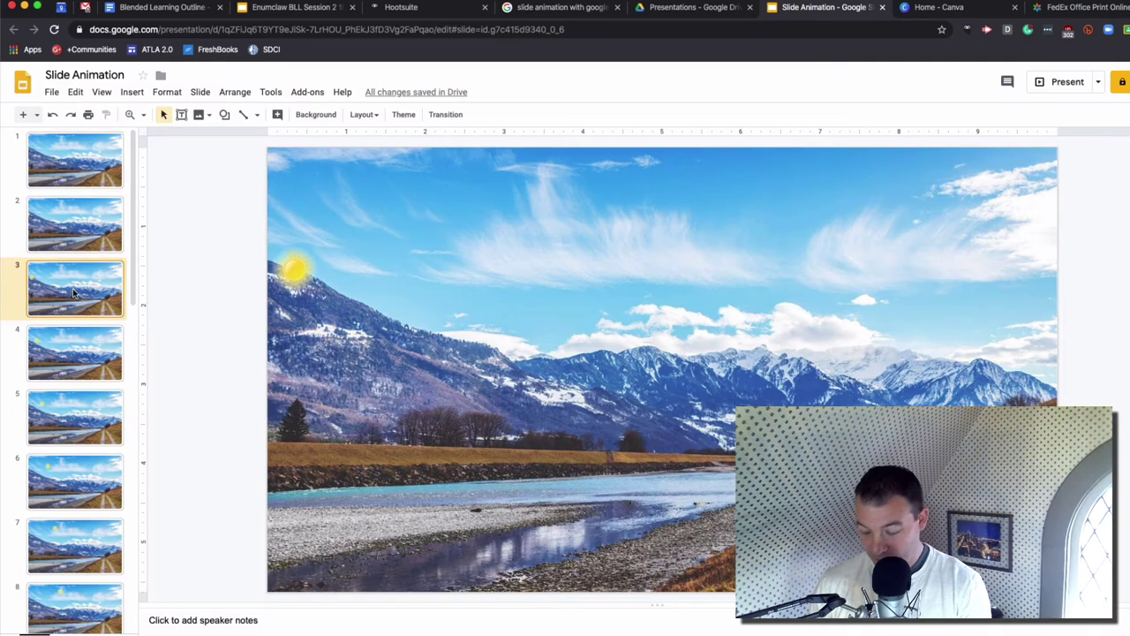
pyautogui.press('Down')
pyautogui.press('Down')
pyautogui.press('Down')
pyautogui.press('Down')
pyautogui.press('Down')
pyautogui.press('Down')
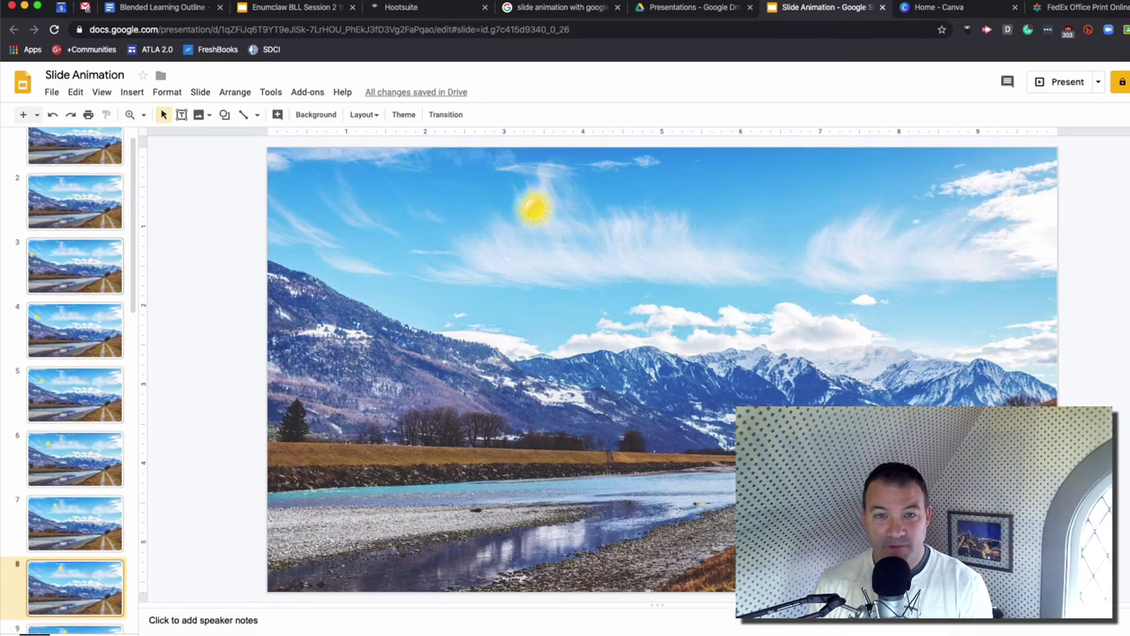
pyautogui.press('Down')
pyautogui.press('Down')
pyautogui.press('Down')
pyautogui.press('Down')
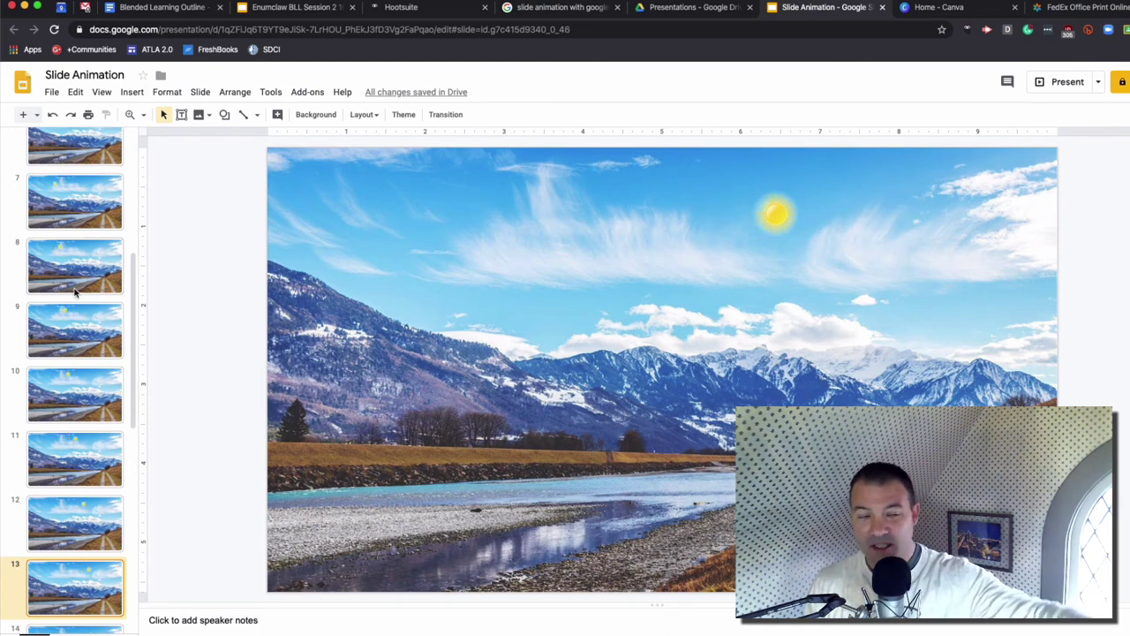
# Step: Select slide 19, view the Duplicate slide command among its options, and dismiss them without applying any
pyautogui.scroll(-7, 67, 339)
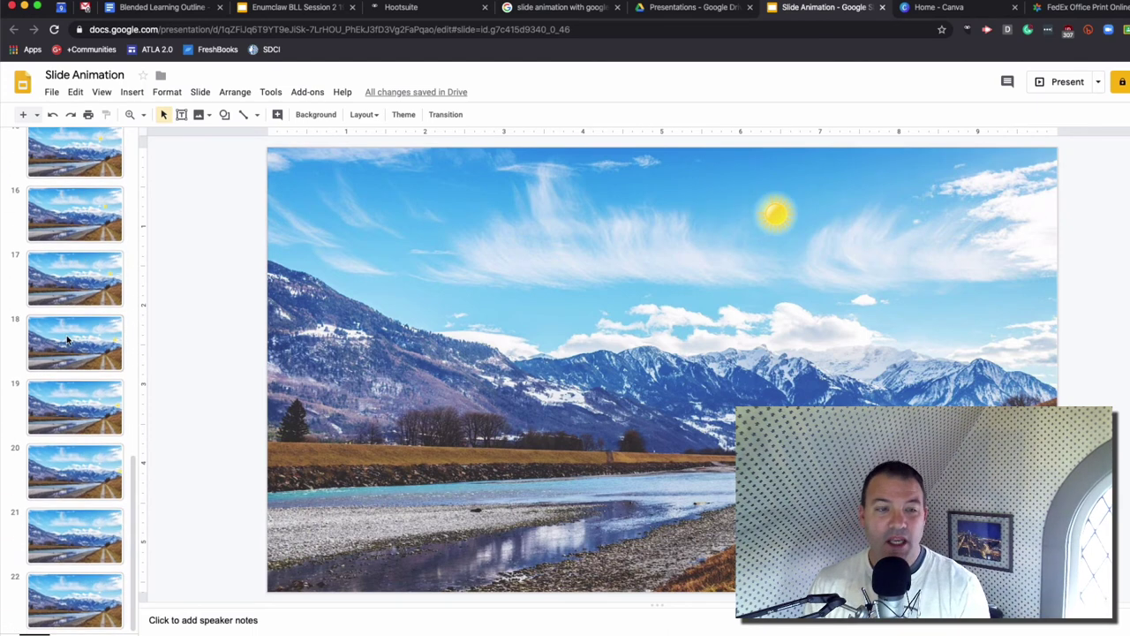
pyautogui.click(87, 411)
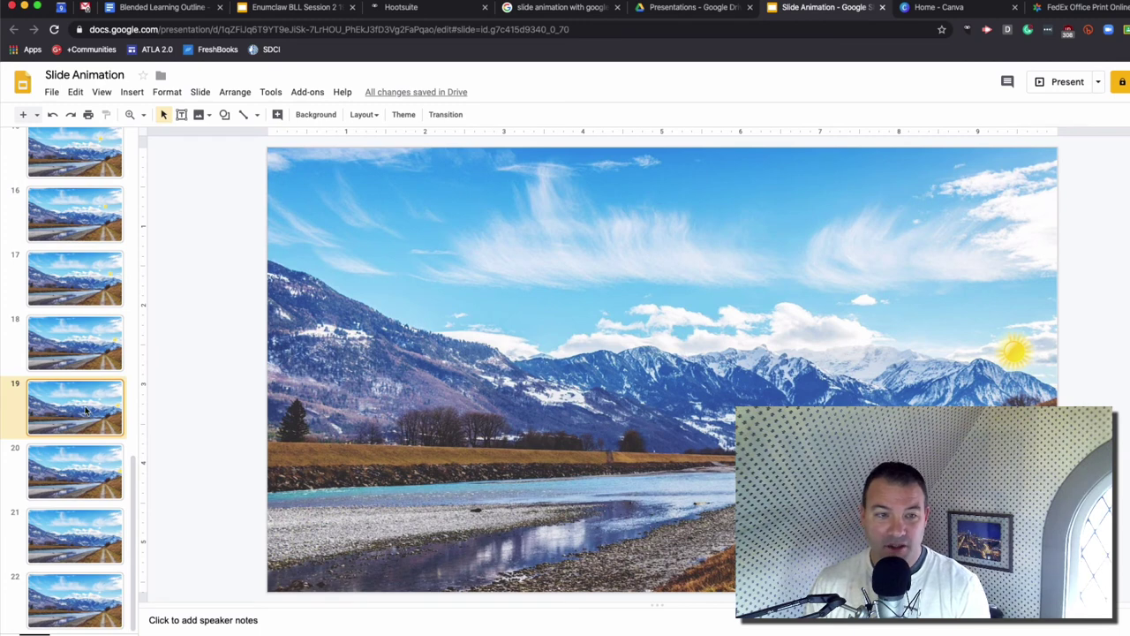
pyautogui.rightClick(86, 410)
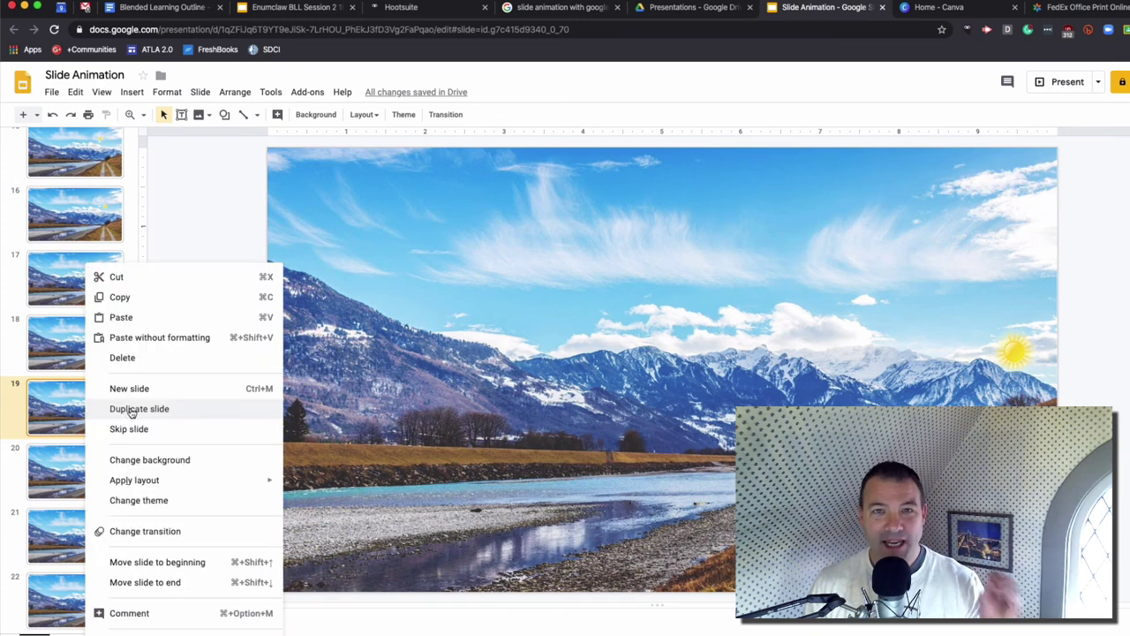
pyautogui.click(197, 232)
# Step: Bring up the presentation's file commands to locate Publish to the web
pyautogui.click(52, 92)
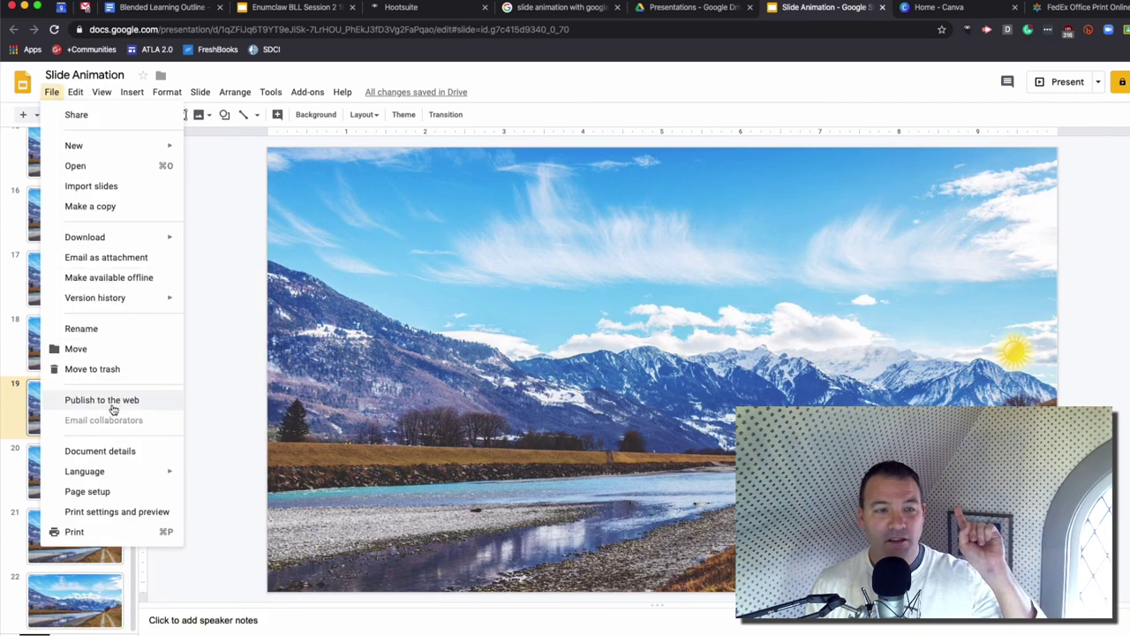